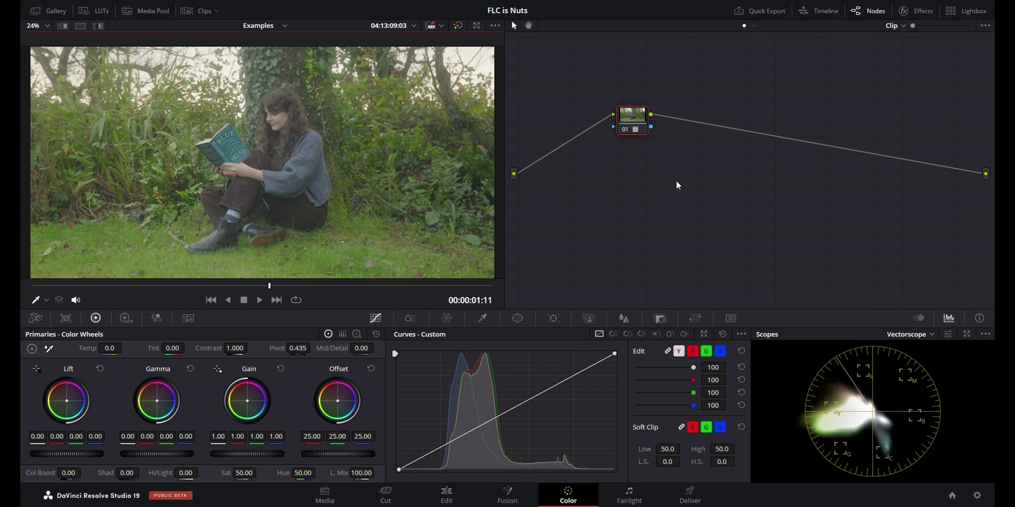
# Add a serial node after node 01 and apply the Film Look Creator effect to it
pyautogui.hotkey('ctrl', 'd')
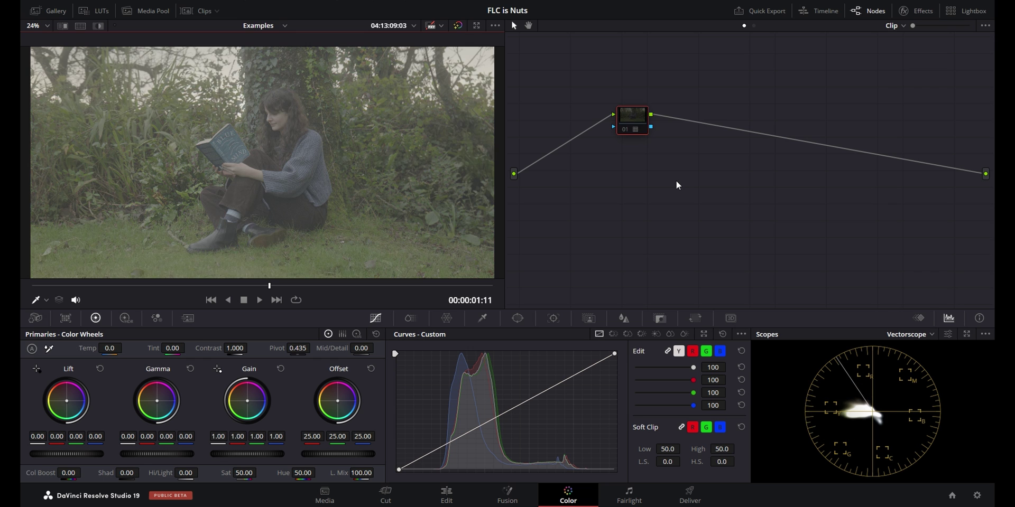
pyautogui.hotkey('ctrl', 'd')
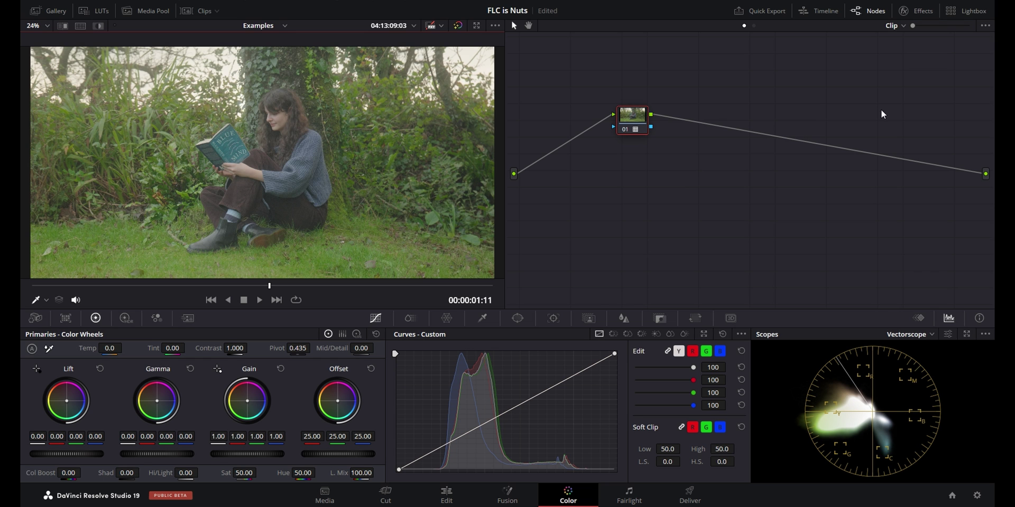
pyautogui.hotkey('alt', 's')
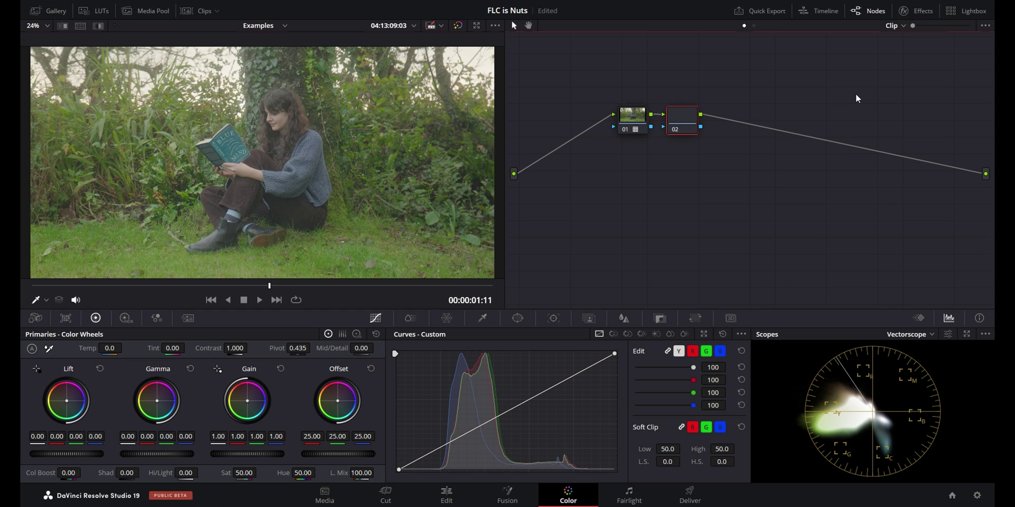
pyautogui.click(917, 12)
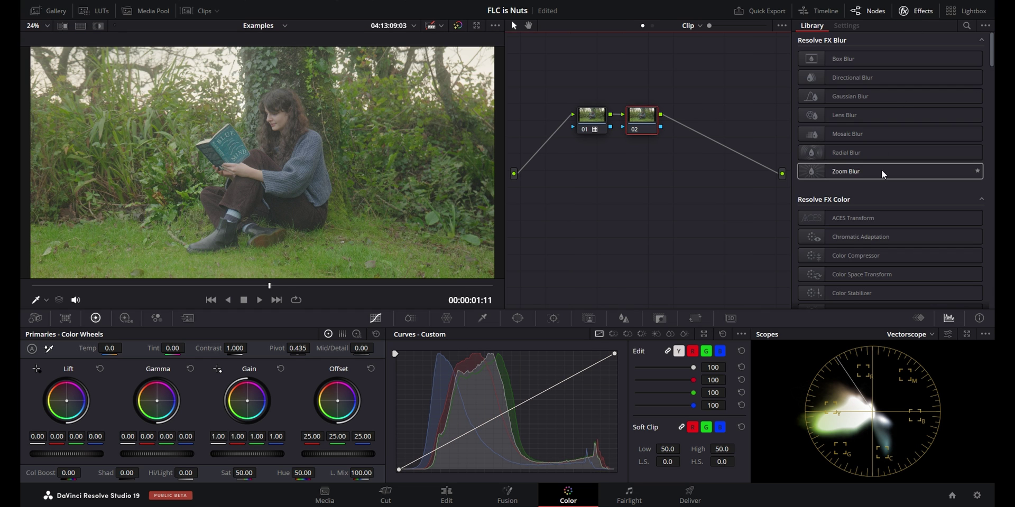
pyautogui.scroll(-10, 877, 185)
pyautogui.moveTo(872, 135); pyautogui.dragTo(643, 121)
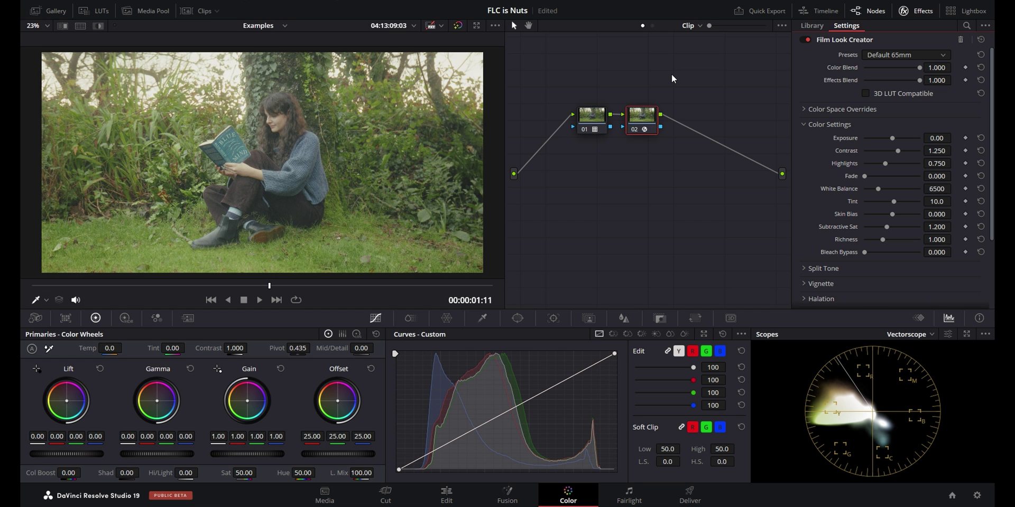
# Try the Bleach Bypass, Default No Effects and Cinematic presets in Film Look Creator and settle on Default 35mm
pyautogui.click(899, 51)
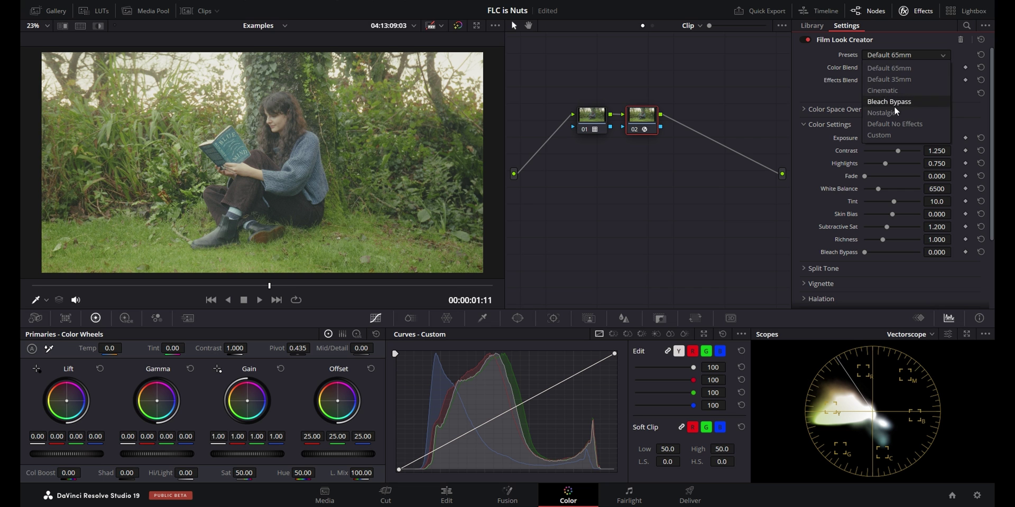
pyautogui.click(890, 101)
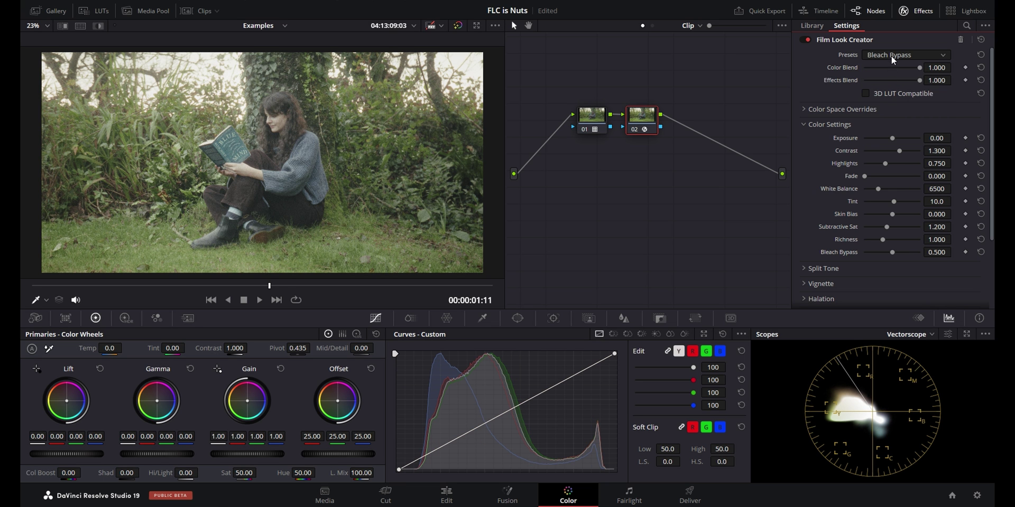
pyautogui.click(890, 56)
pyautogui.click(893, 126)
pyautogui.click(881, 53)
pyautogui.click(894, 91)
pyautogui.click(883, 53)
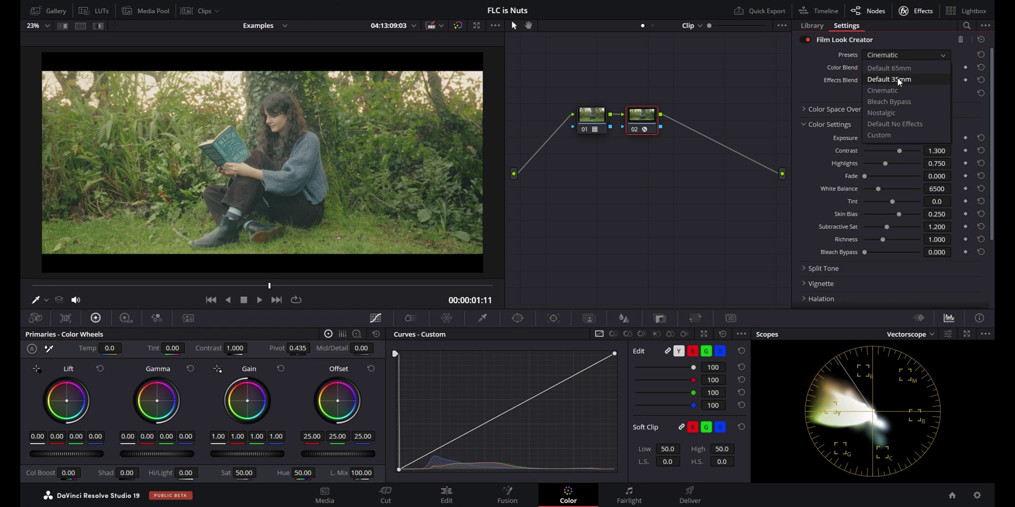
pyautogui.click(897, 79)
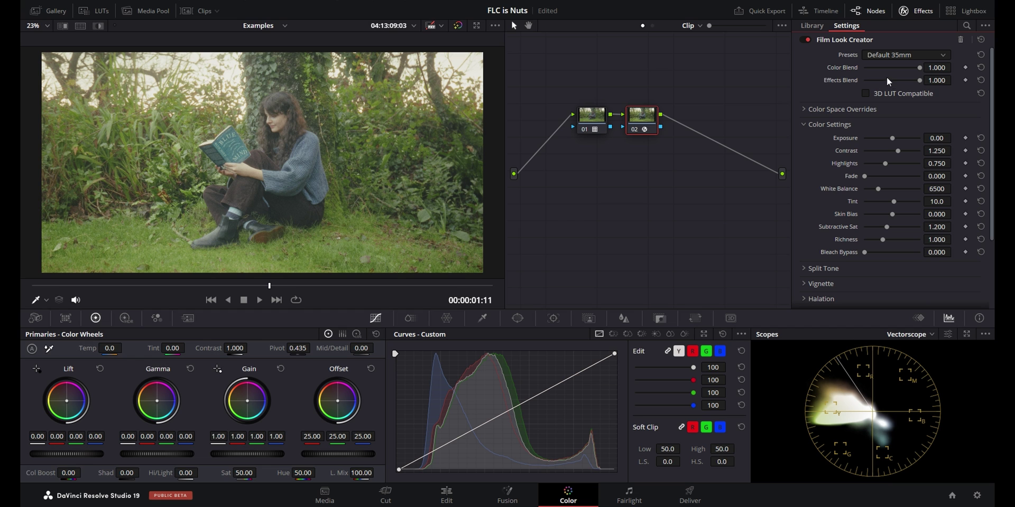
# Turn off the Gate Weave and Flicker effects in the Film Look Creator settings
pyautogui.scroll(-4, 885, 77)
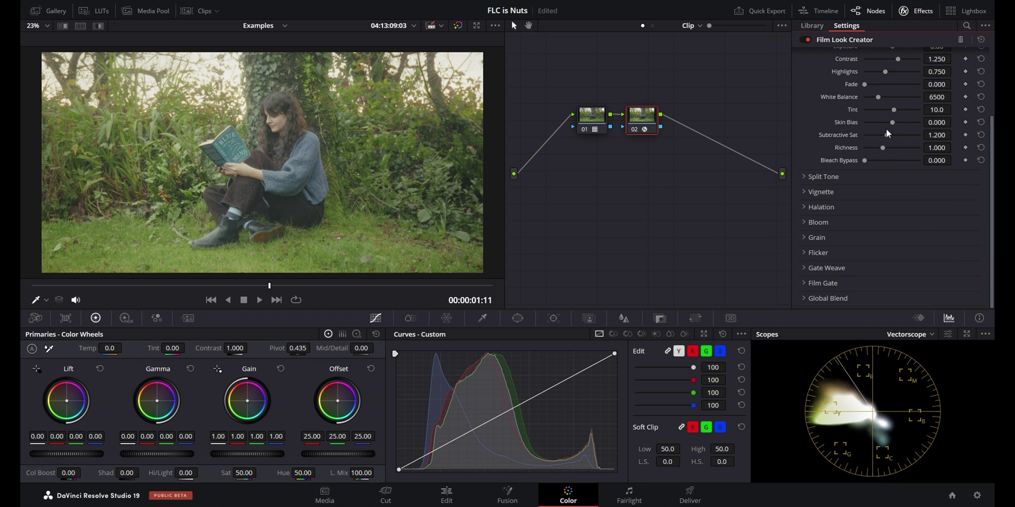
pyautogui.click(804, 268)
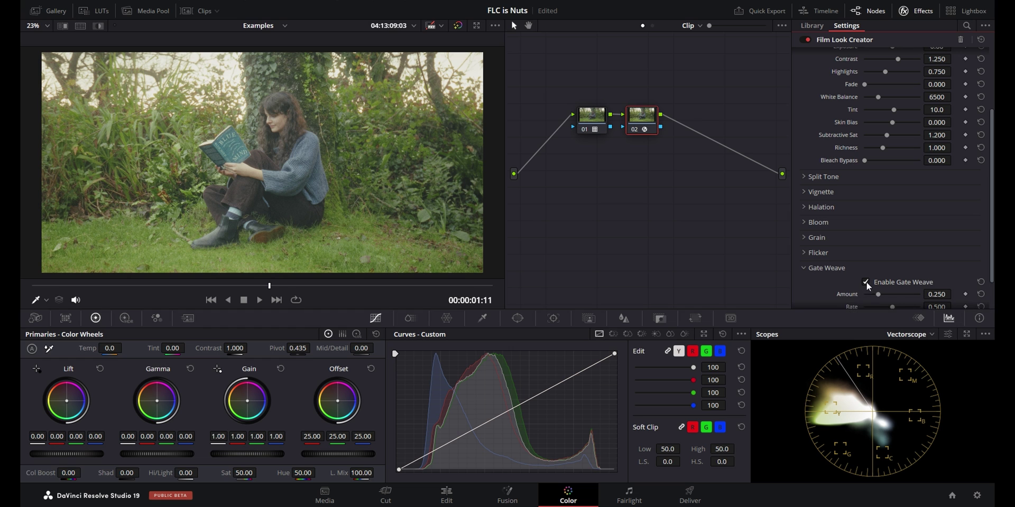
pyautogui.click(804, 268)
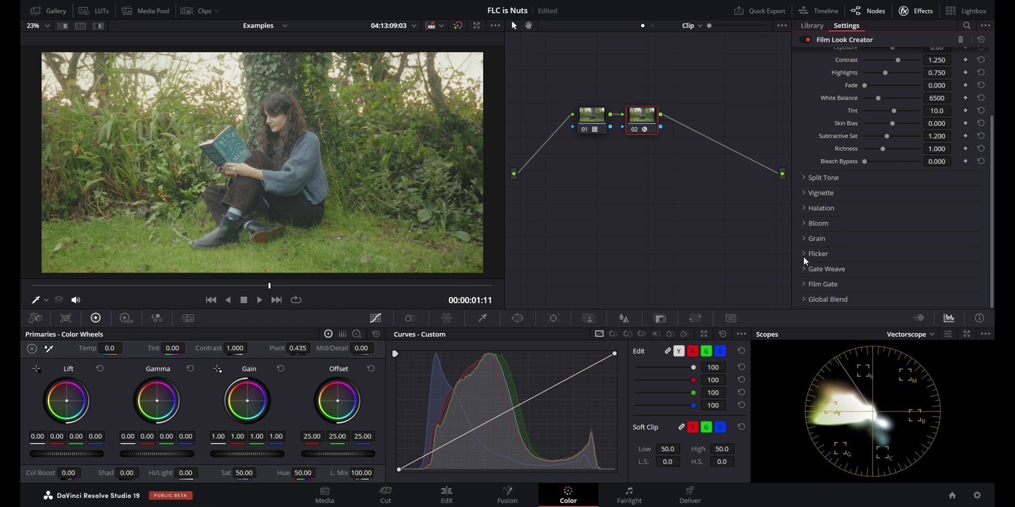
pyautogui.click(804, 254)
pyautogui.click(864, 268)
pyautogui.click(803, 254)
pyautogui.scroll(3, 872, 264)
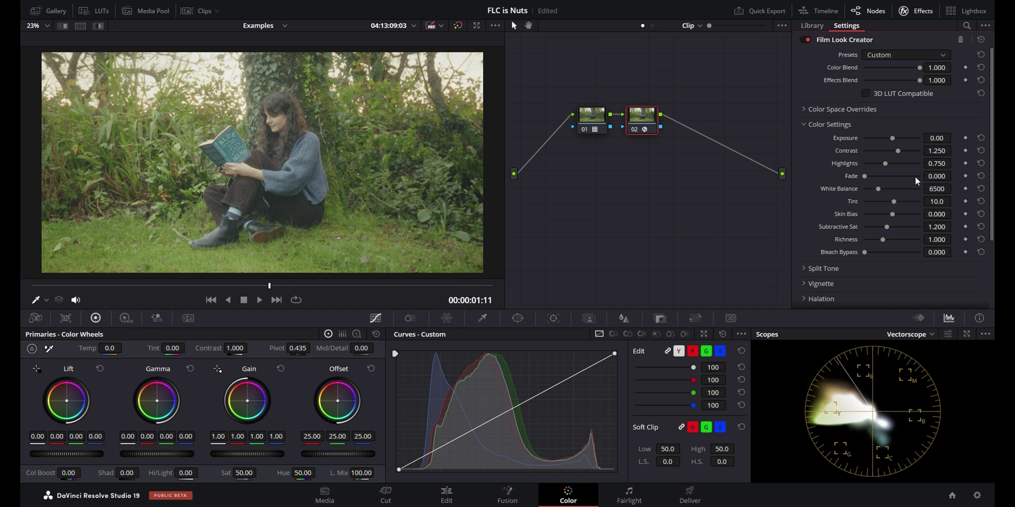
# Set the film look's Exposure to -0.50 and Contrast to 1.484, comparing the image with the node off and on
pyautogui.click(936, 138)
pyautogui.write('-0.47')
pyautogui.press('Return')
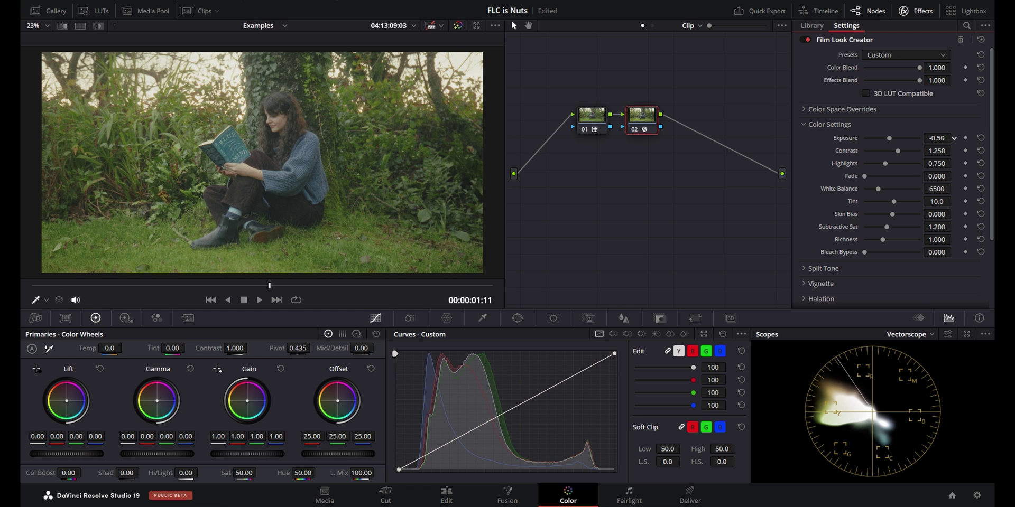
pyautogui.moveTo(937, 150)
pyautogui.mouseDown()
pyautogui.moveTo(984, 151)
pyautogui.moveTo(949, 148)
pyautogui.mouseUp()
pyautogui.hotkey('ctrl', 'd')
pyautogui.hotkey('ctrl', 'd')
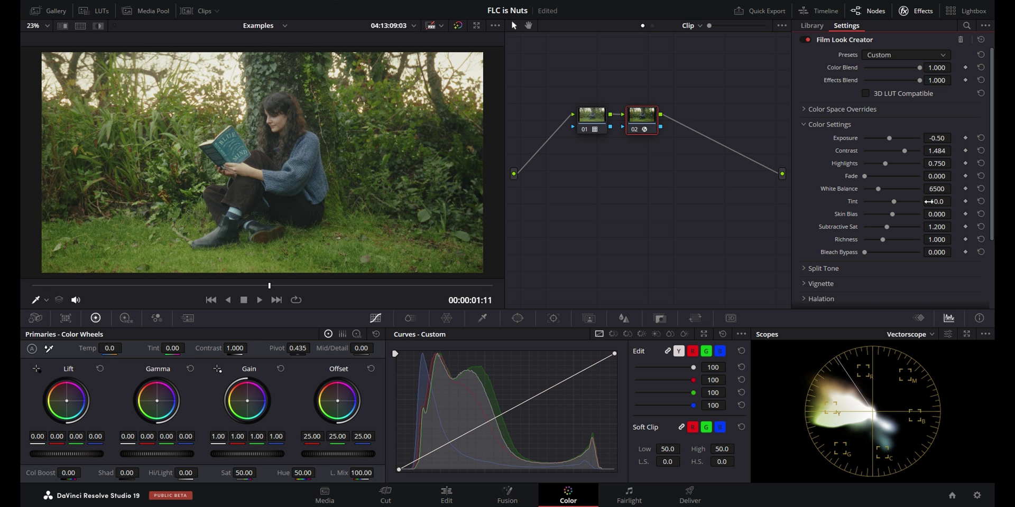
# Warm the film look by setting White Balance to 7665, Tint to 19.5 and Skin Bias to 0.219
pyautogui.moveTo(947, 189); pyautogui.dragTo(954, 188)
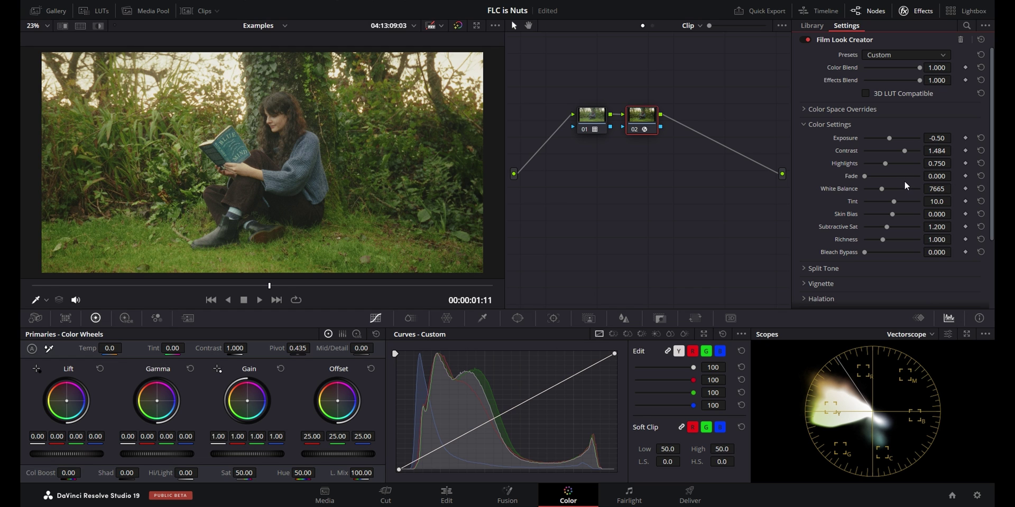
pyautogui.moveTo(954, 202); pyautogui.dragTo(954, 201)
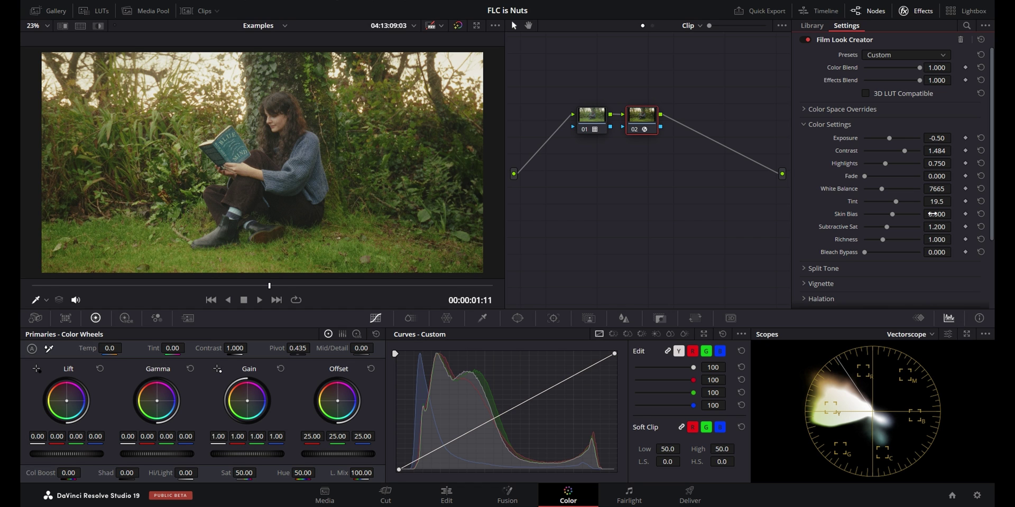
pyautogui.moveTo(933, 215); pyautogui.dragTo(954, 213)
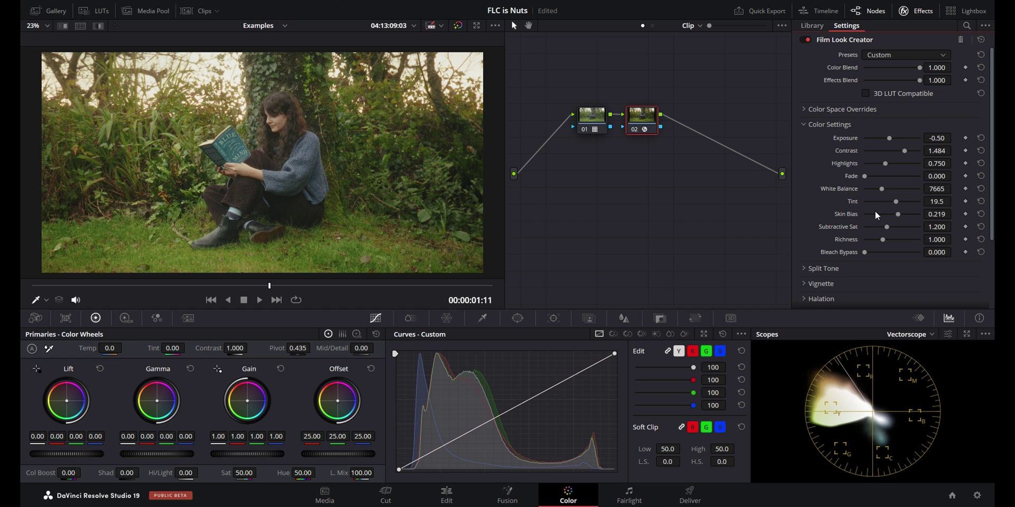
# Set Subtractive Sat to 1.275 and Richness to 1.085, and compare the image with node 02 off and on
pyautogui.moveTo(939, 227); pyautogui.dragTo(660, 219)
pyautogui.hotkey('ctrl', 's')
pyautogui.scroll(2, 954, 226)
pyautogui.scroll(2, 954, 226)
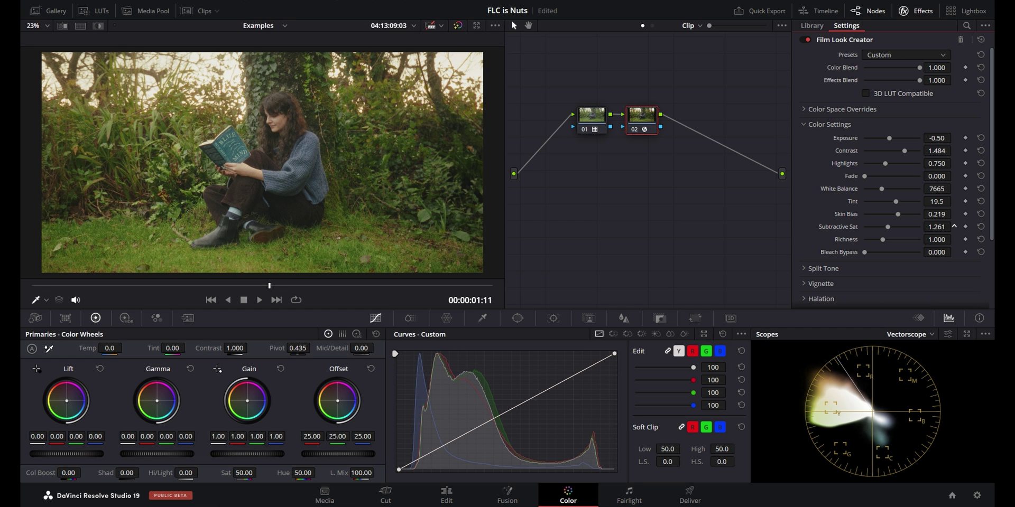
pyautogui.scroll(1, 954, 226)
pyautogui.scroll(2, 954, 239)
pyautogui.scroll(3, 954, 239)
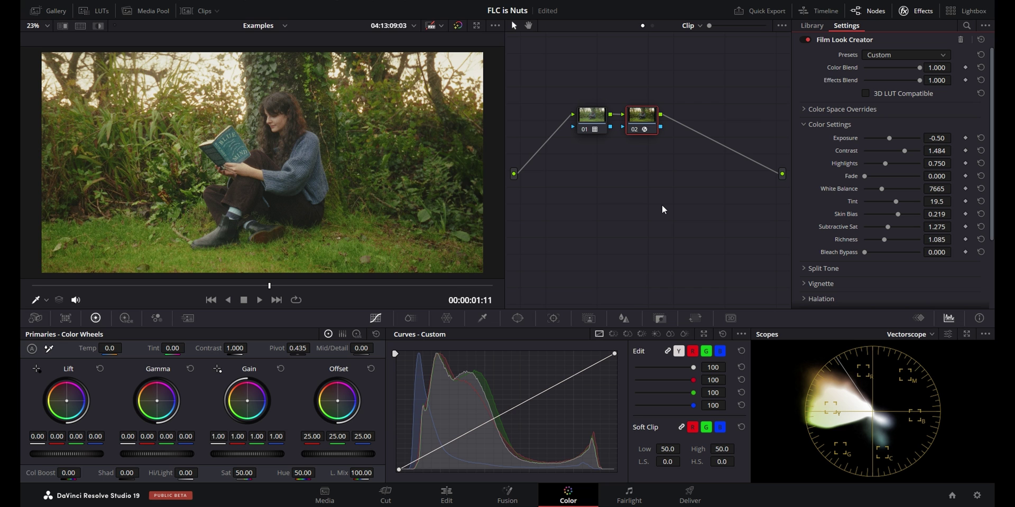
pyautogui.hotkey('ctrl', 'd')
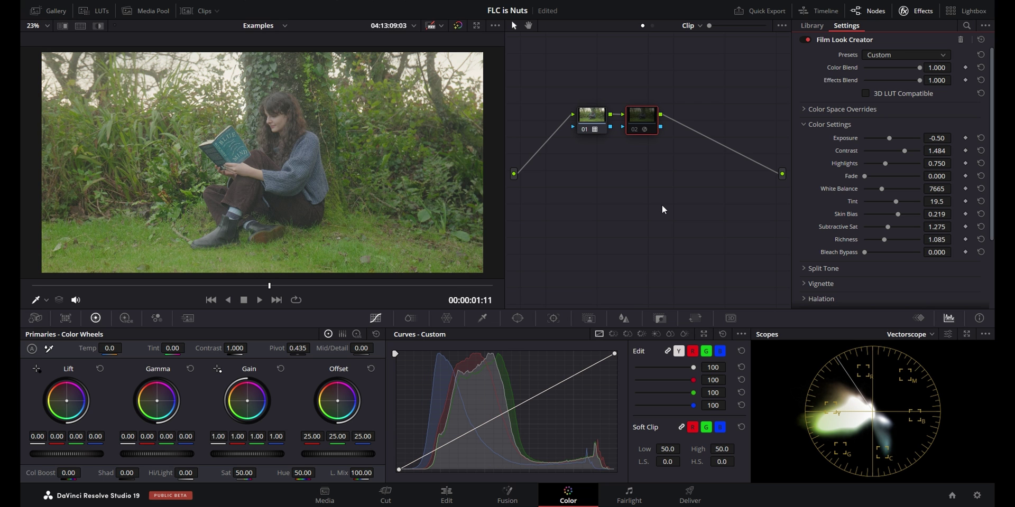
pyautogui.hotkey('ctrl', 'd')
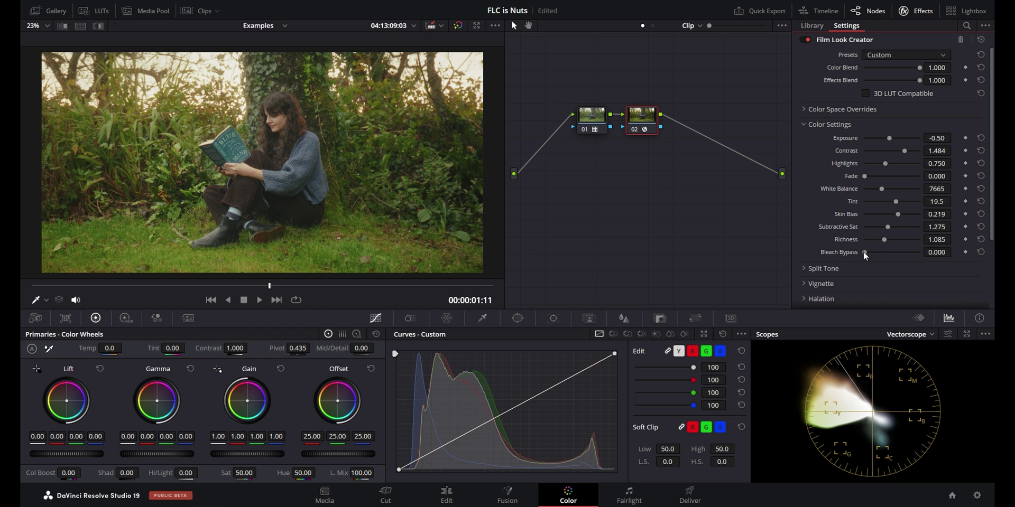
# Try a Bleach Bypass of about 0.231 on the film look and reset it to its default
pyautogui.moveTo(935, 252); pyautogui.dragTo(954, 252)
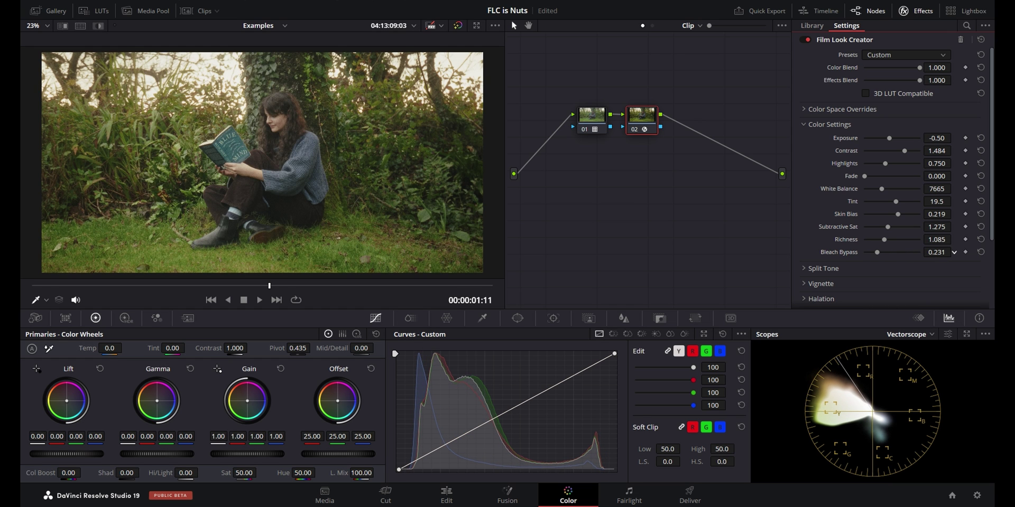
pyautogui.doubleClick(849, 253)
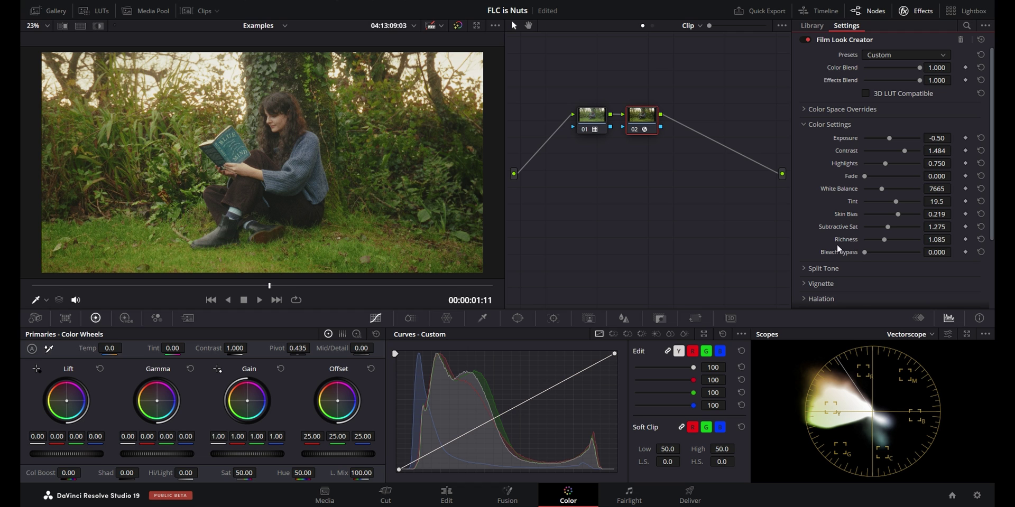
# Try Split Tone on the clip with an Amount of 0.569 and different hue angles, and disable it again
pyautogui.scroll(-5, 805, 269)
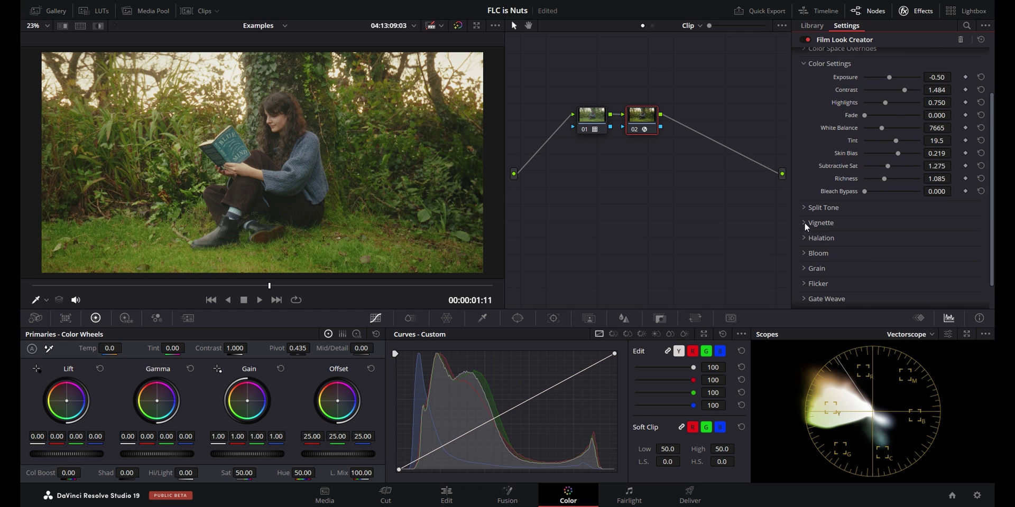
pyautogui.click(804, 178)
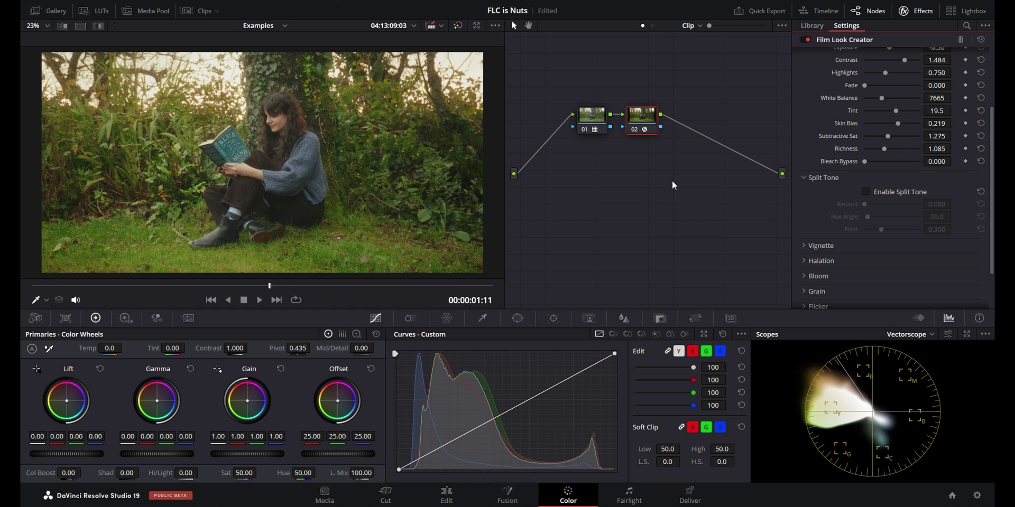
pyautogui.hotkey('ctrl', 's')
pyautogui.click(866, 191)
pyautogui.moveTo(865, 204); pyautogui.dragTo(896, 204)
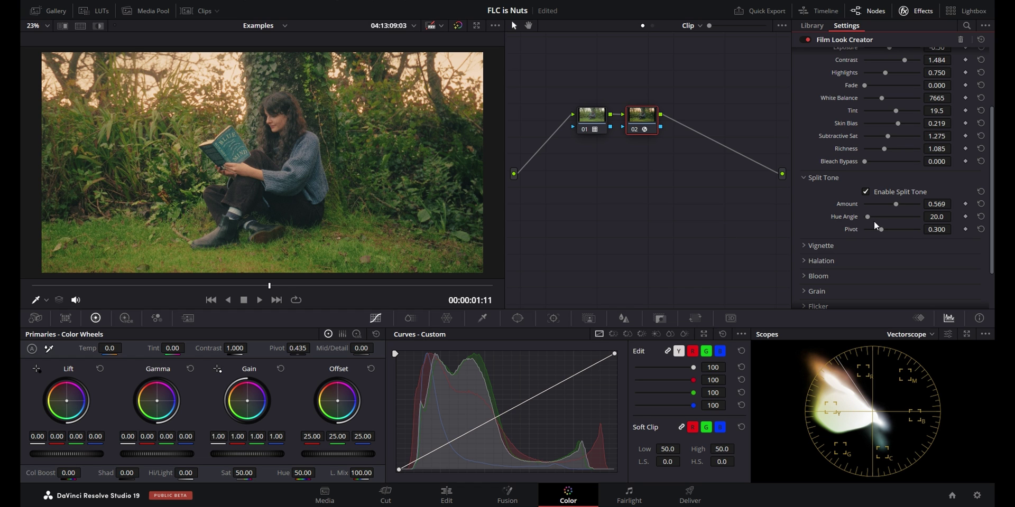
pyautogui.moveTo(937, 216); pyautogui.dragTo(870, 216)
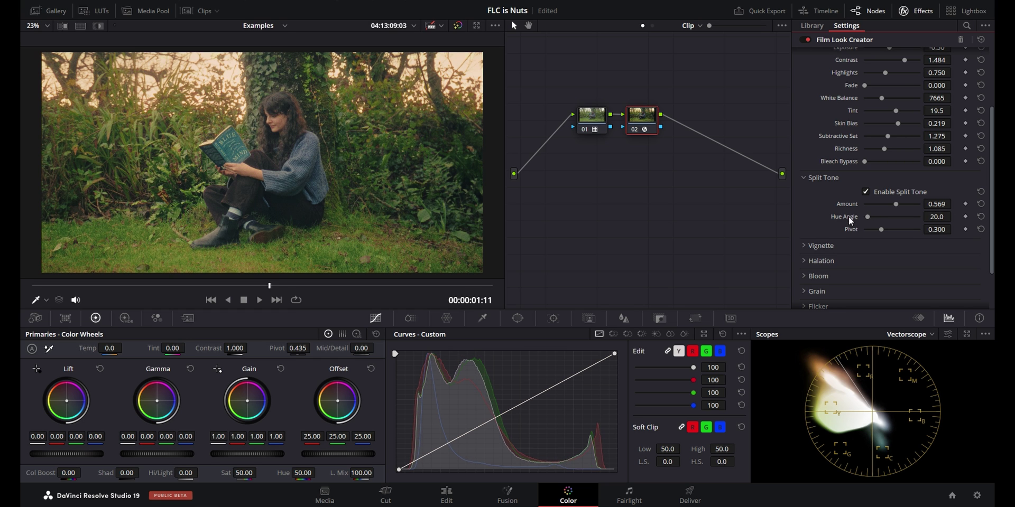
pyautogui.click(865, 191)
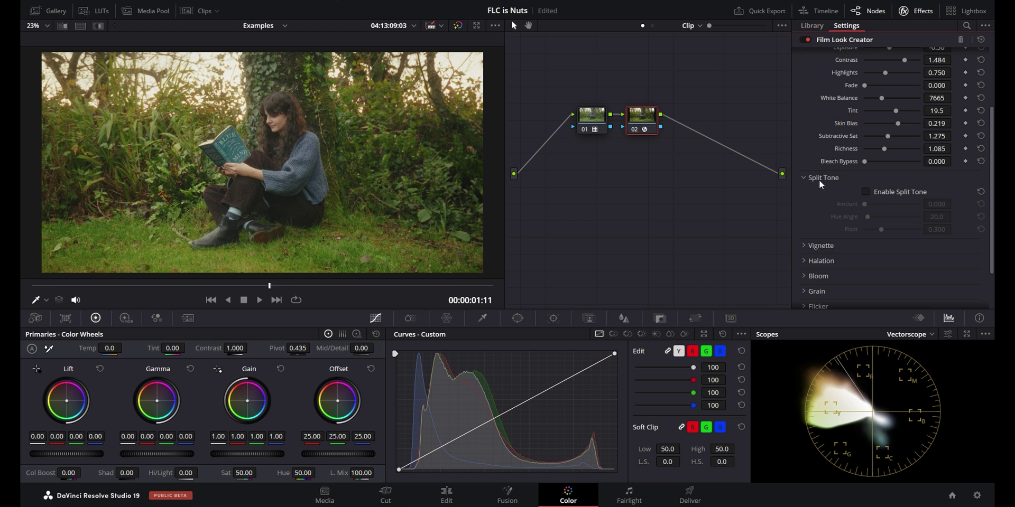
pyautogui.click(805, 178)
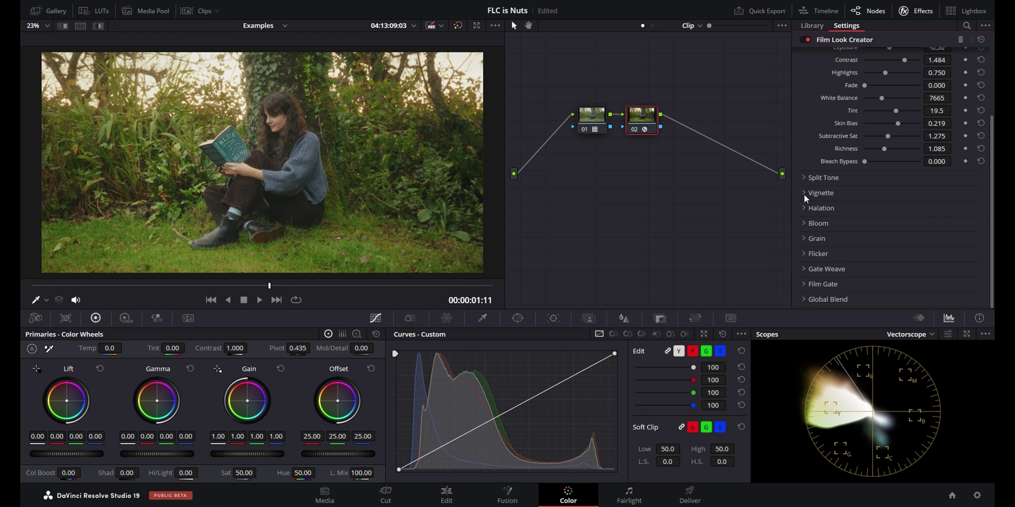
# Try a stronger vignette with an Amount of 0.460 and a Size of 0.642, and reset both to their defaults
pyautogui.click(804, 194)
pyautogui.moveTo(937, 219); pyautogui.dragTo(954, 232)
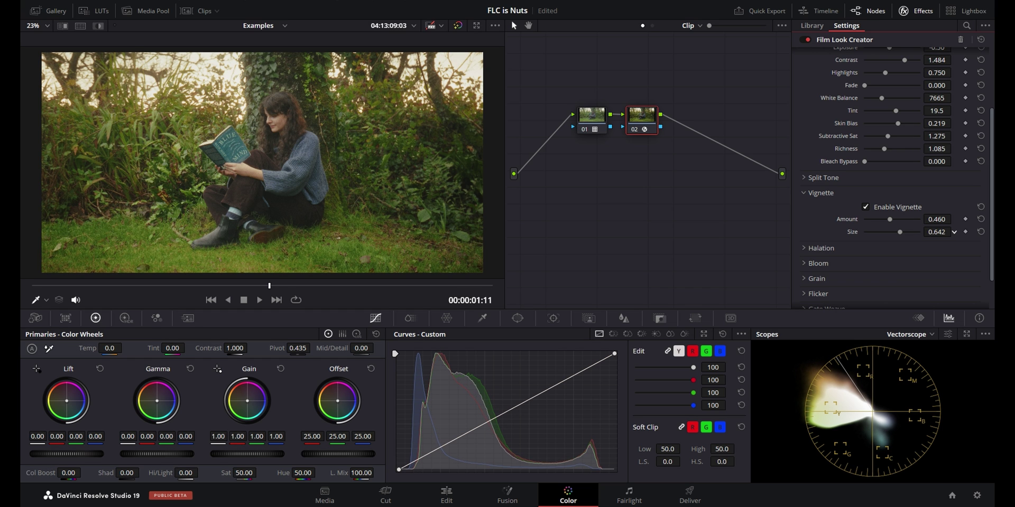
pyautogui.doubleClick(851, 219)
pyautogui.doubleClick(852, 232)
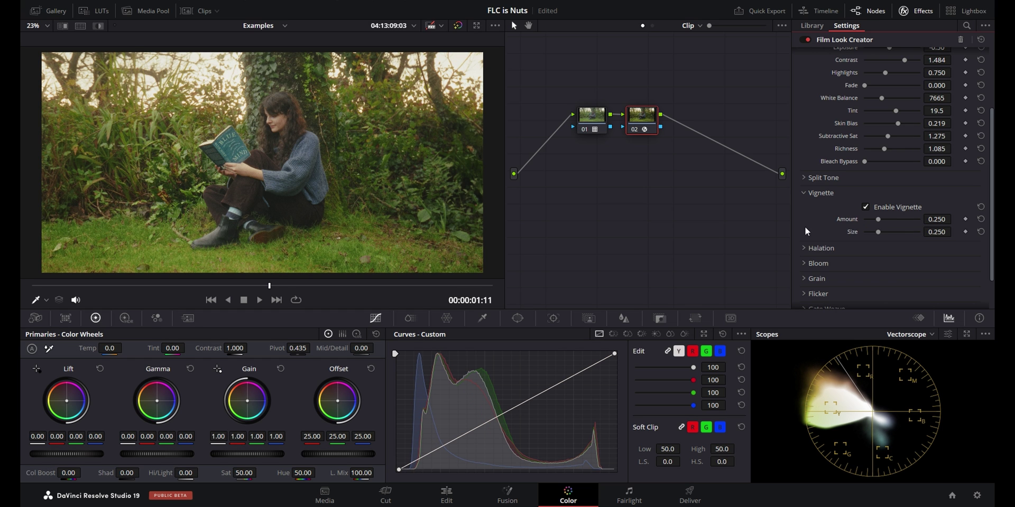
pyautogui.click(809, 193)
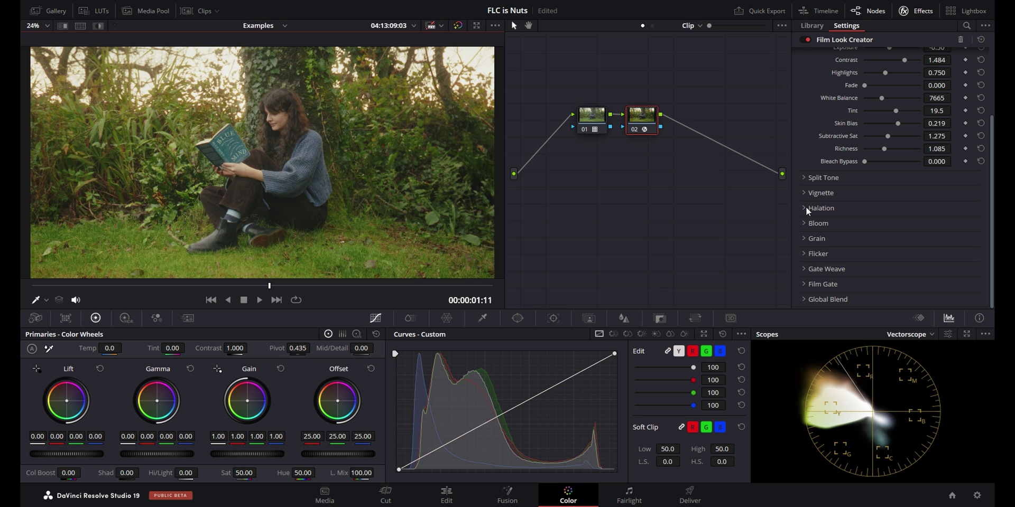
# Examine the bright background up close with the film look's Halation off and on
pyautogui.click(806, 207)
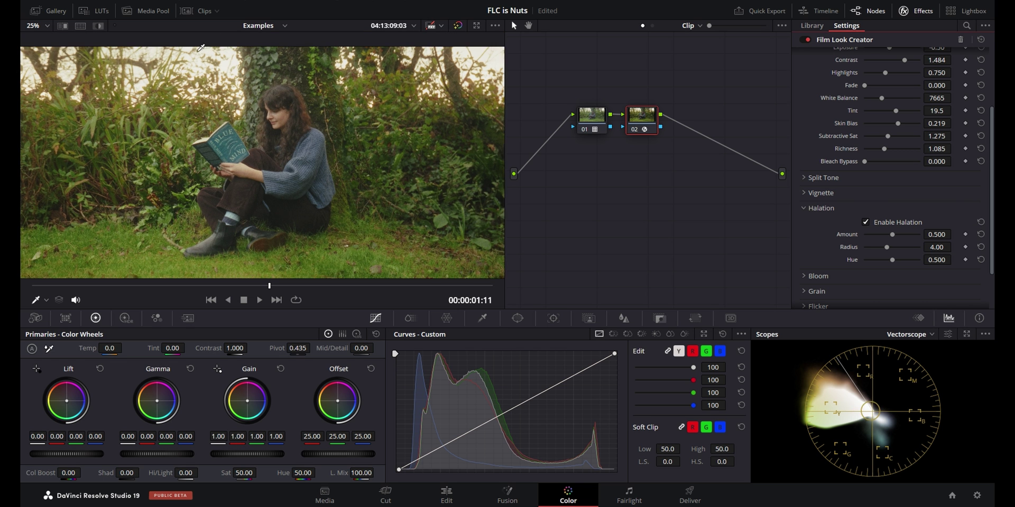
pyautogui.scroll(6, 172, 64)
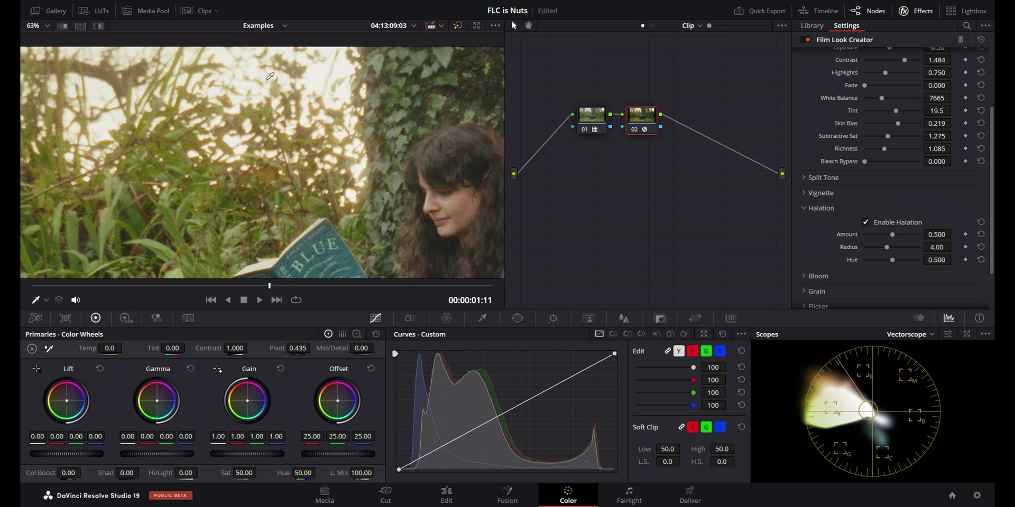
pyautogui.scroll(3, 275, 74)
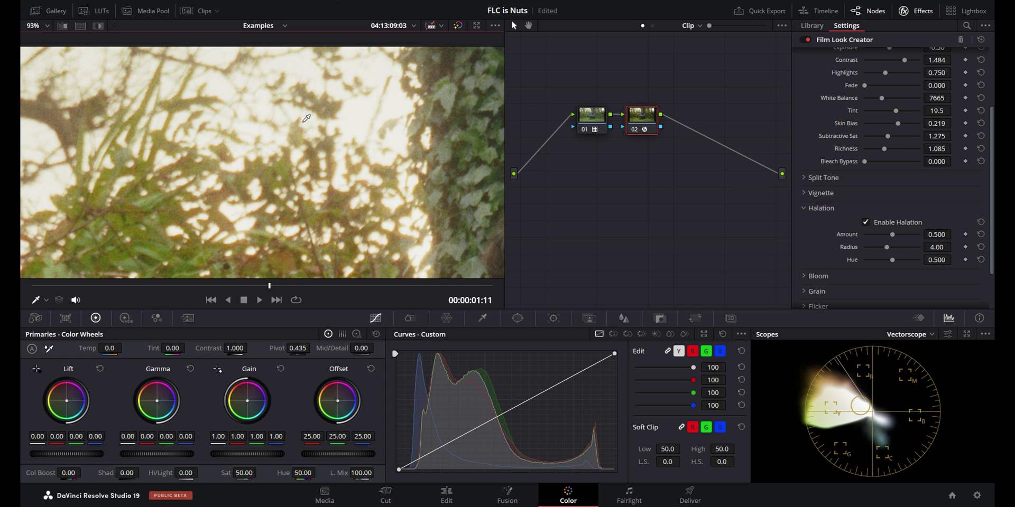
pyautogui.click(866, 222)
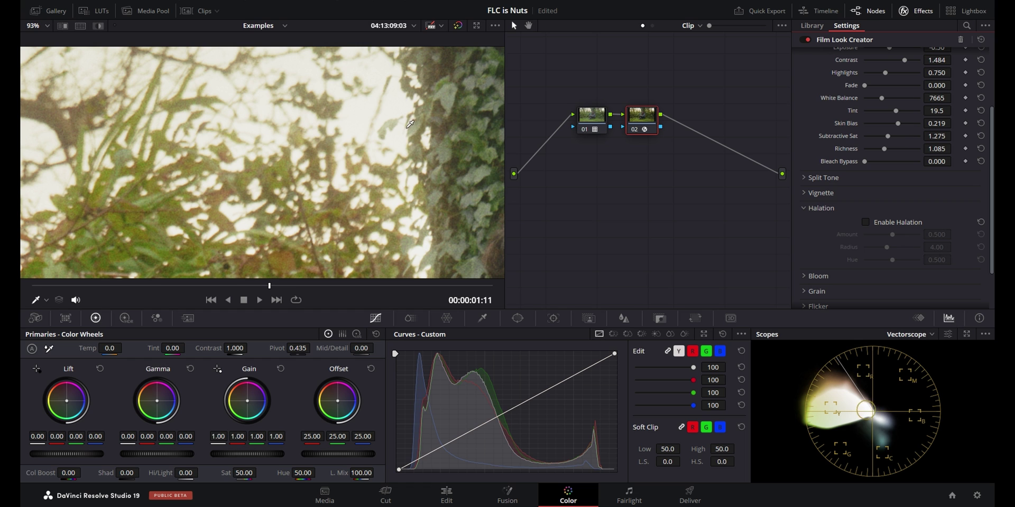
pyautogui.hotkey('ctrl', 'z')
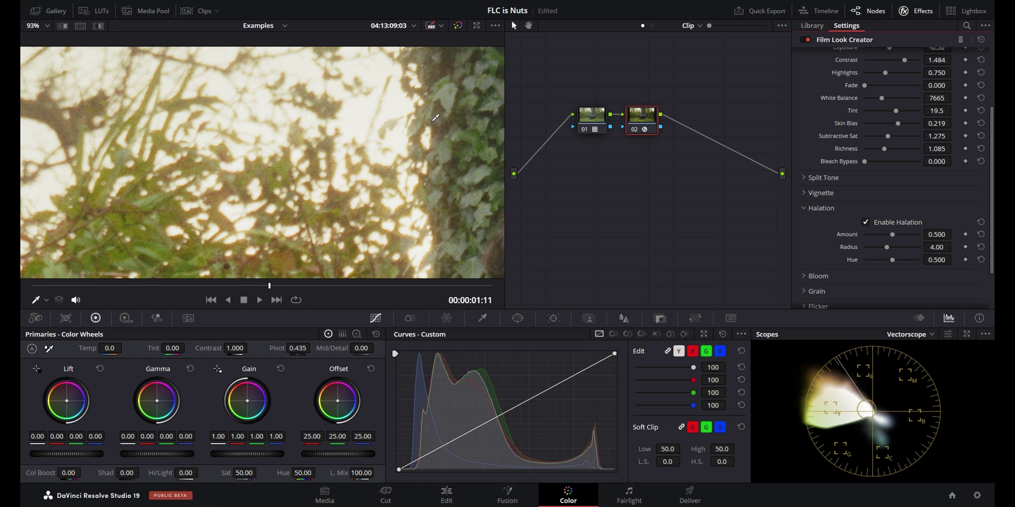
# Try a weaker Halation with an Amount of 0.239 and a Radius of 2.64, and reset both to their defaults
pyautogui.moveTo(950, 236); pyautogui.dragTo(954, 247)
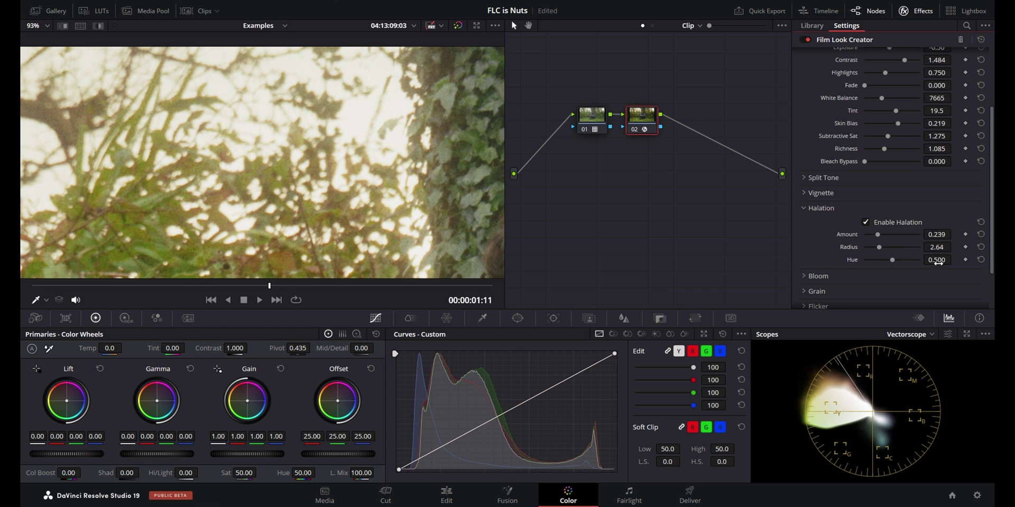
pyautogui.doubleClick(848, 234)
pyautogui.doubleClick(852, 243)
# Set the Halation Amount to 0.303 and Radius to 3.19, and compare the image with Halation off and on
pyautogui.moveTo(879, 234); pyautogui.dragTo(880, 234)
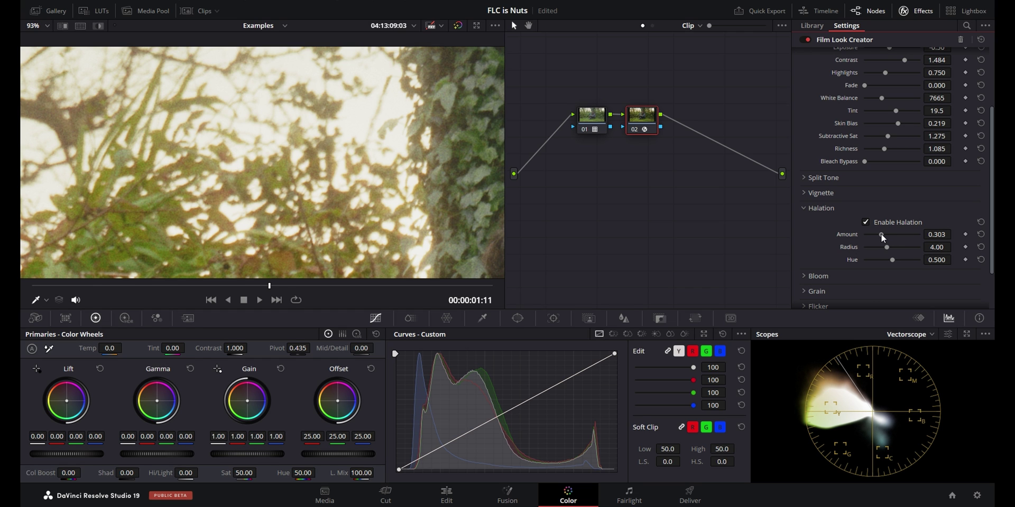
pyautogui.moveTo(887, 247); pyautogui.dragTo(882, 248)
pyautogui.click(867, 223)
pyautogui.click(867, 223)
pyautogui.hotkey('shift', 'z')
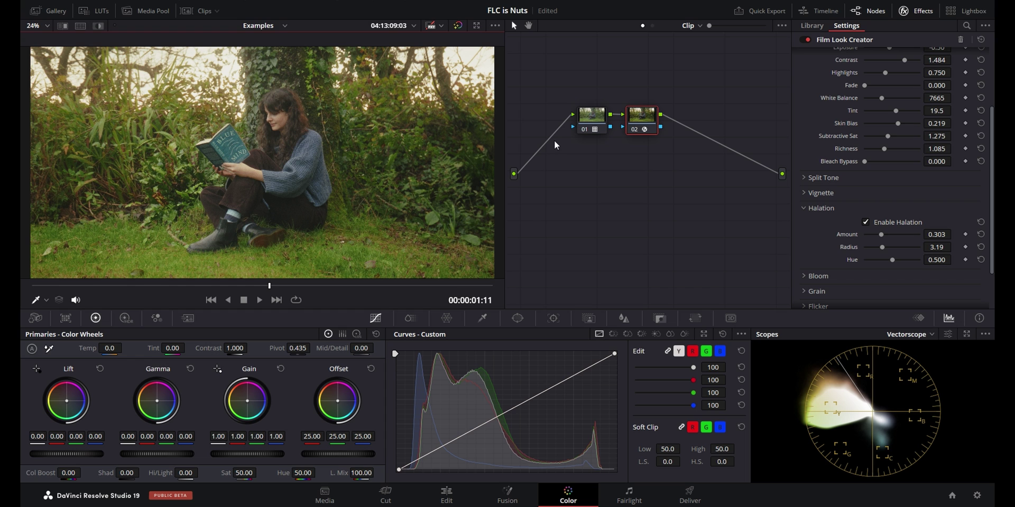
pyautogui.click(866, 223)
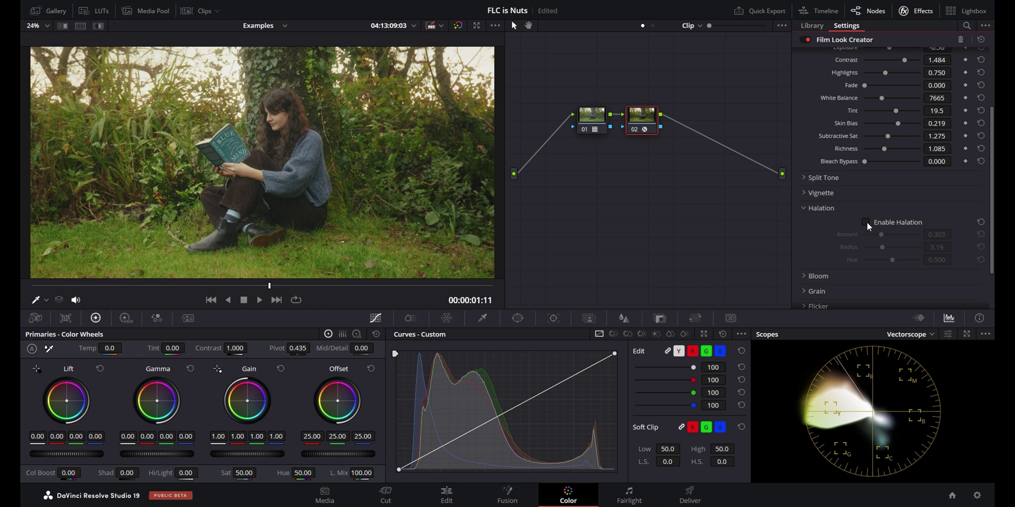
pyautogui.click(867, 222)
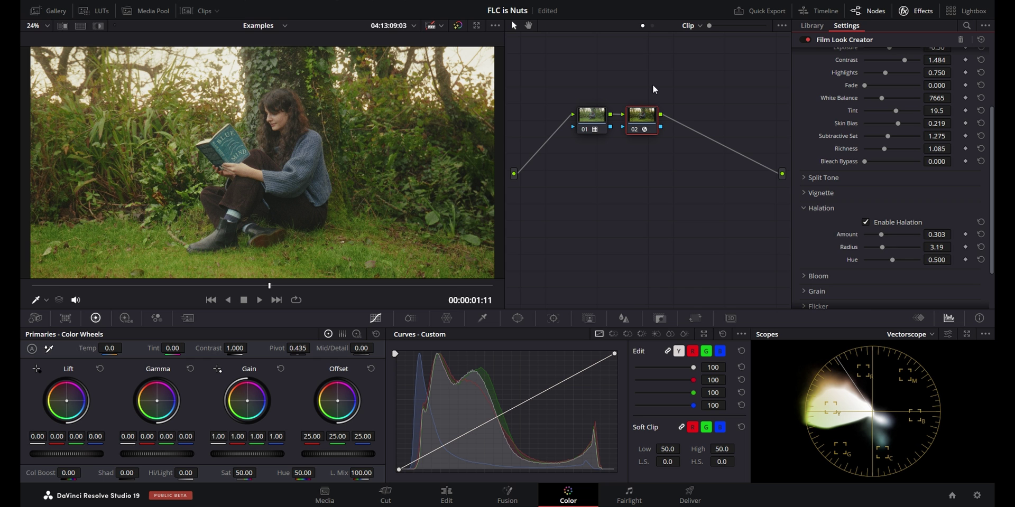
pyautogui.click(805, 209)
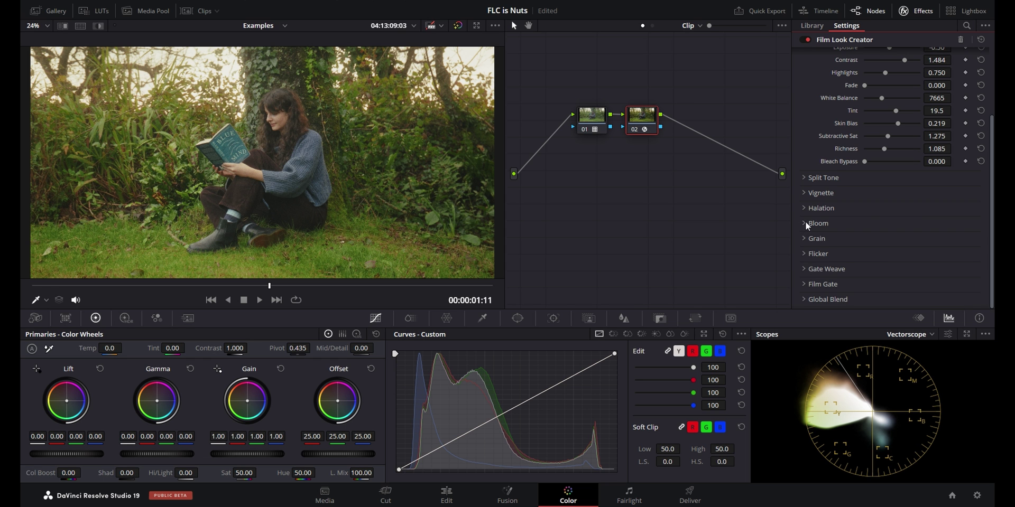
# Examine the bright foliage behind the woman up close with Bloom off and on
pyautogui.click(803, 222)
pyautogui.scroll(2, 196, 58)
pyautogui.scroll(4, 197, 57)
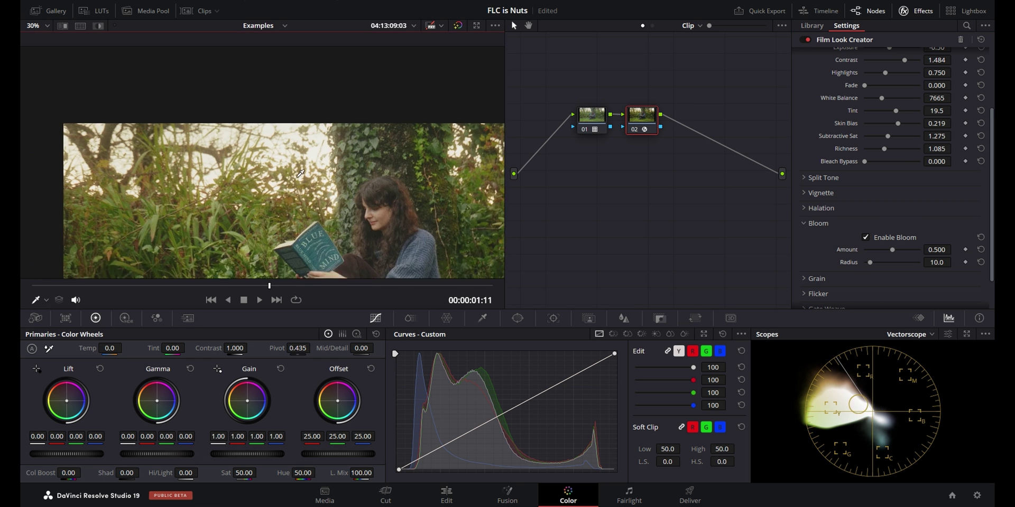
pyautogui.scroll(2, 377, 168)
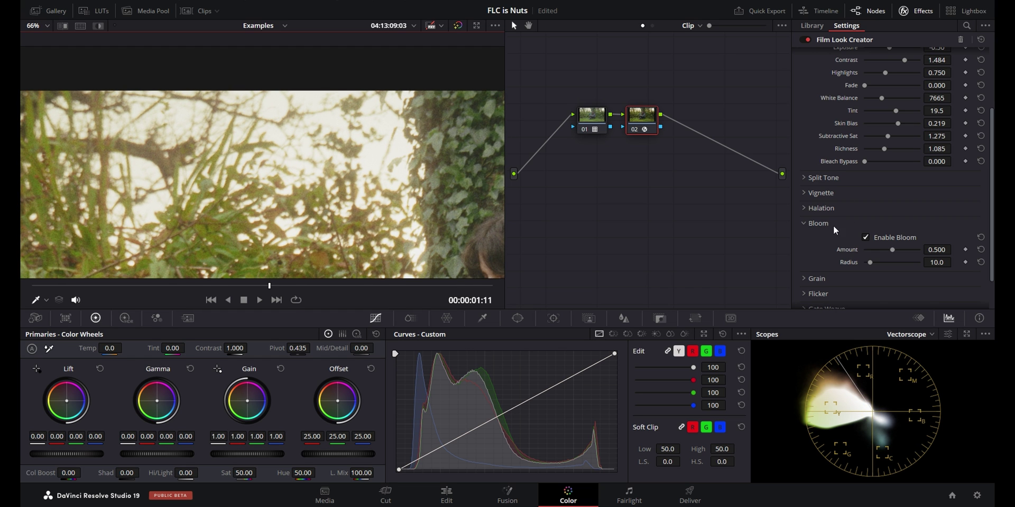
pyautogui.click(866, 238)
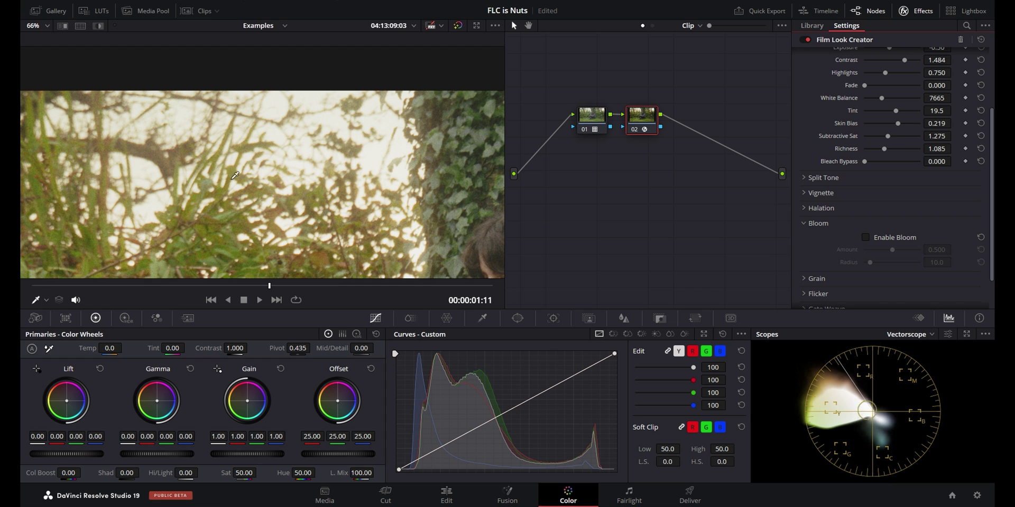
pyautogui.hotkey('ctrl', 'z')
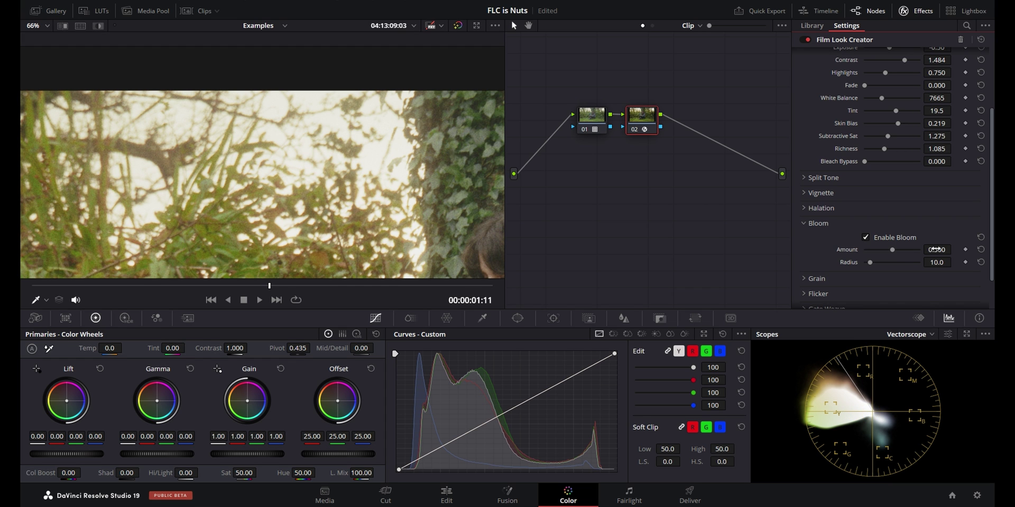
# Try a strong Bloom with an Amount of 0.878 and a Radius of 40.1, comparing the full frame with Bloom off and on
pyautogui.moveTo(936, 249); pyautogui.dragTo(997, 249)
pyautogui.moveTo(938, 265); pyautogui.dragTo(954, 261)
pyautogui.click(39, 26)
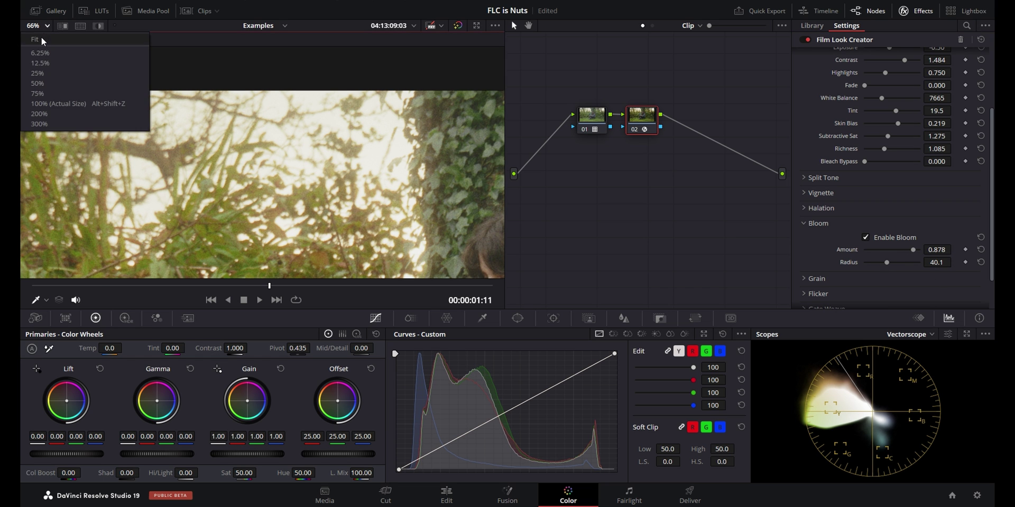
pyautogui.click(41, 38)
pyautogui.click(866, 238)
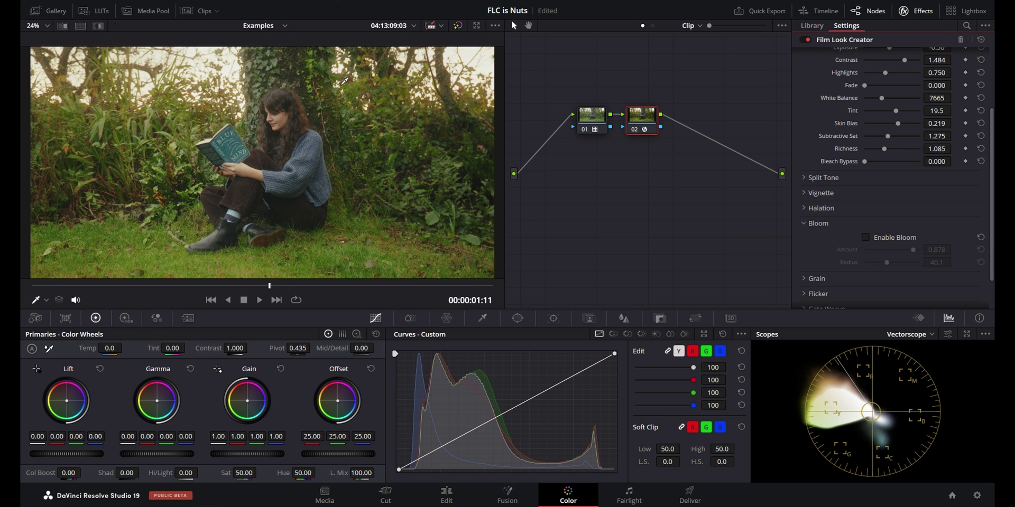
pyautogui.click(866, 237)
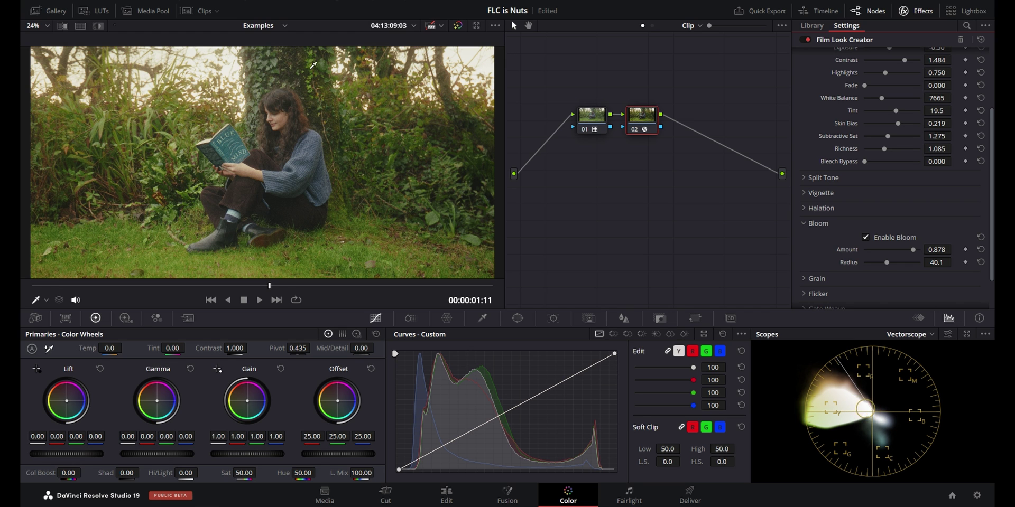
# Set the Bloom Amount to 0.467 and its Radius to 21.2
pyautogui.moveTo(947, 250); pyautogui.dragTo(946, 262)
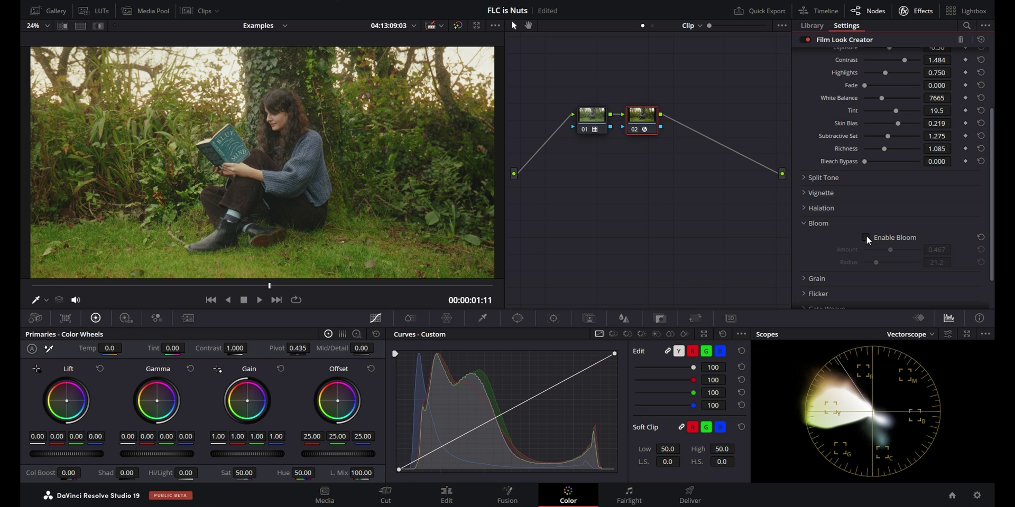
pyautogui.click(804, 223)
# Try the 65mm Grain preset and inspect the grain up close on the woman's trousers
pyautogui.click(805, 239)
pyautogui.scroll(-3, 840, 246)
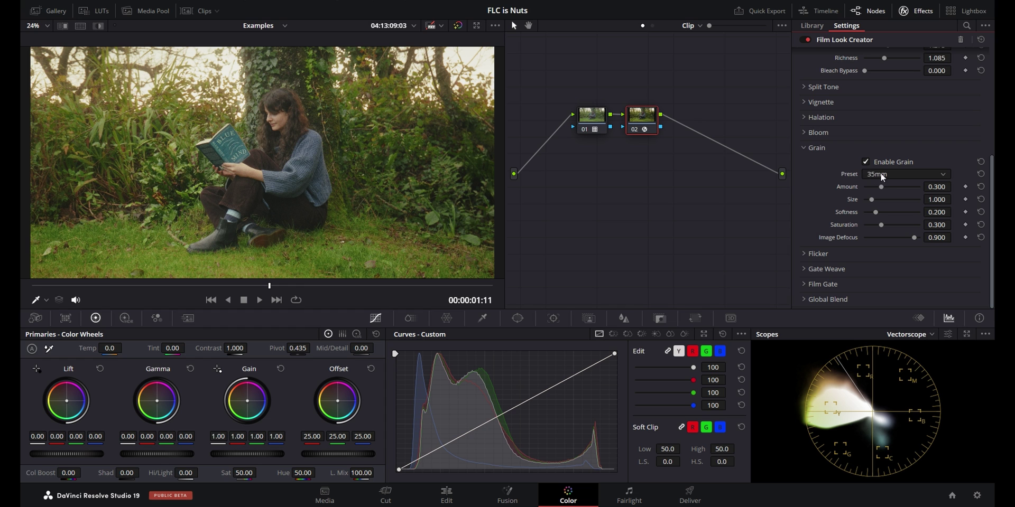
pyautogui.scroll(6, 901, 183)
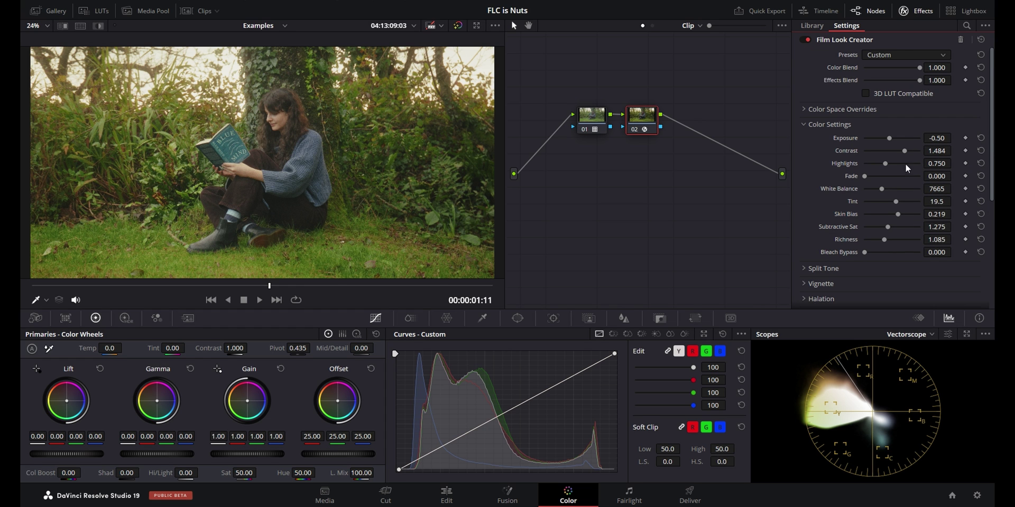
pyautogui.scroll(-6, 899, 66)
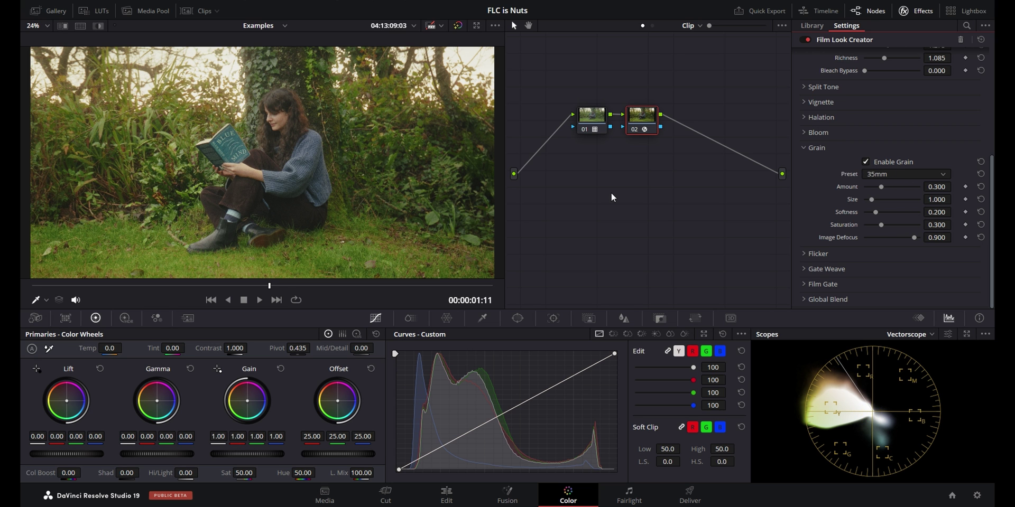
pyautogui.scroll(1, 232, 199)
pyautogui.scroll(5, 280, 188)
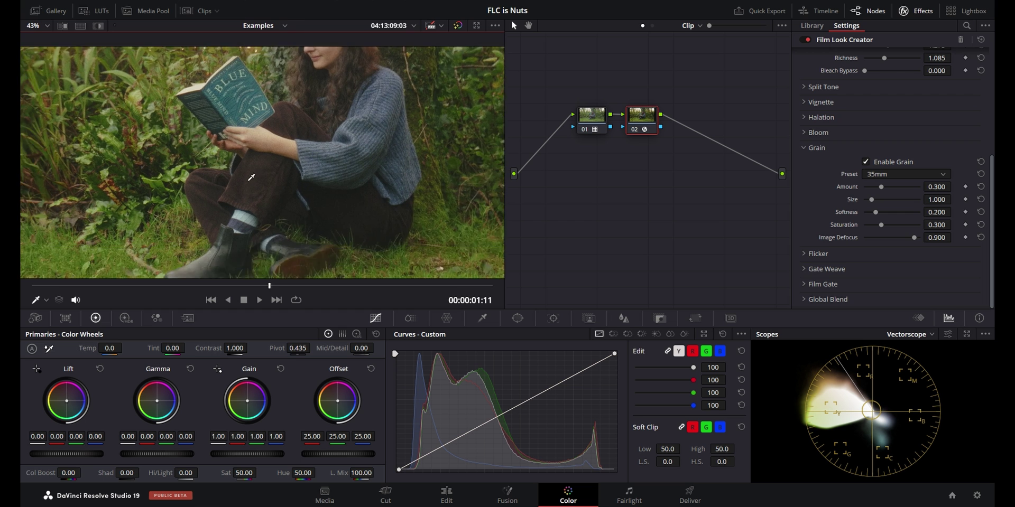
pyautogui.scroll(3, 347, 136)
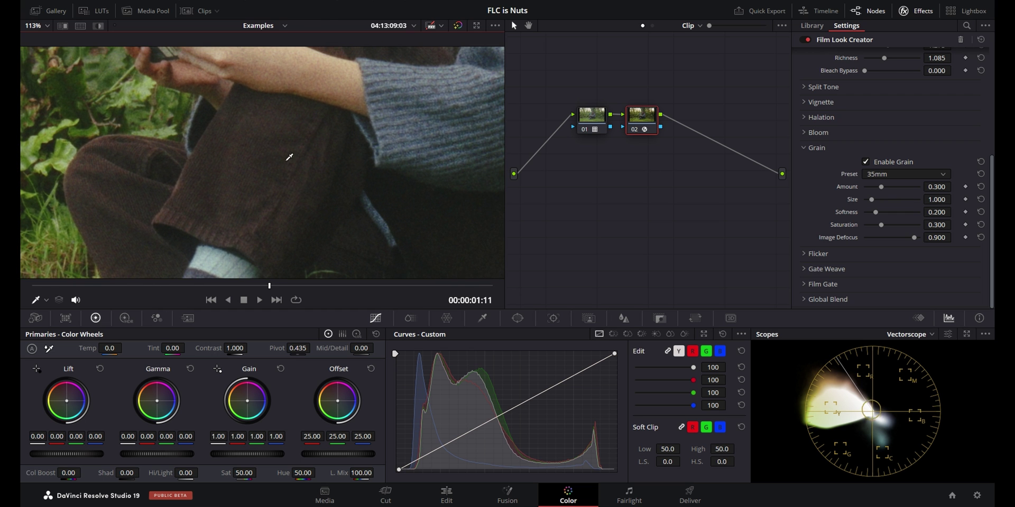
pyautogui.click(889, 175)
pyautogui.click(876, 186)
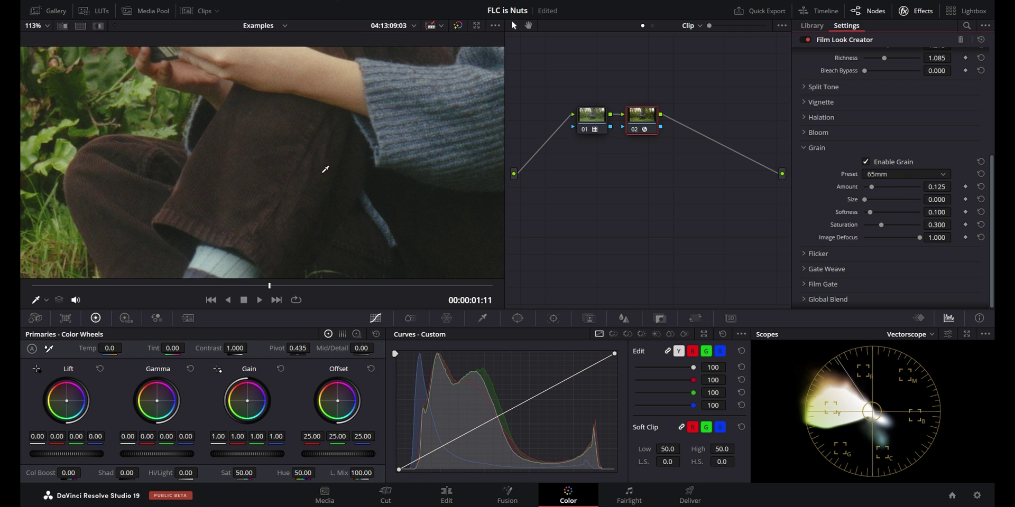
# Try the 16mm Grain preset, and restore the 35mm preset with the whole frame in view
pyautogui.click(901, 175)
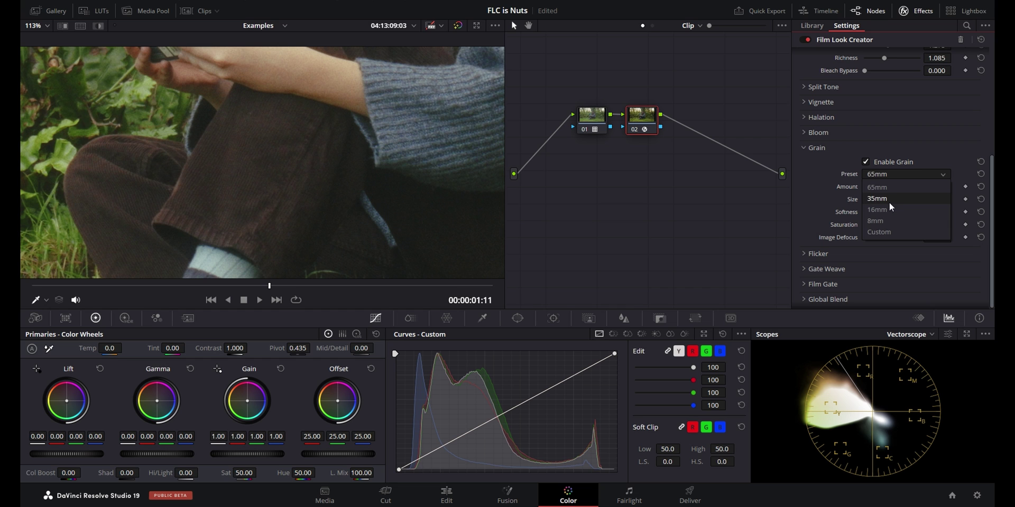
pyautogui.click(890, 209)
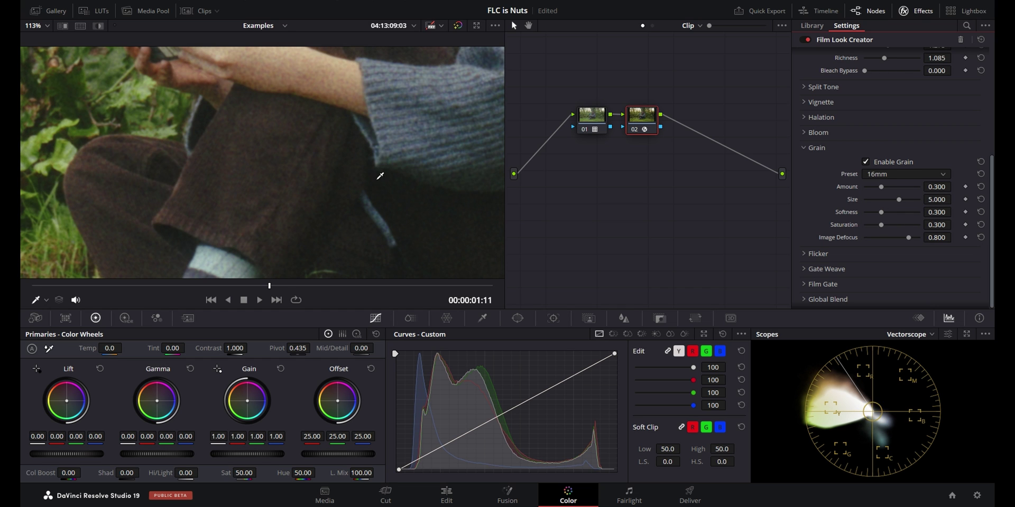
pyautogui.click(902, 174)
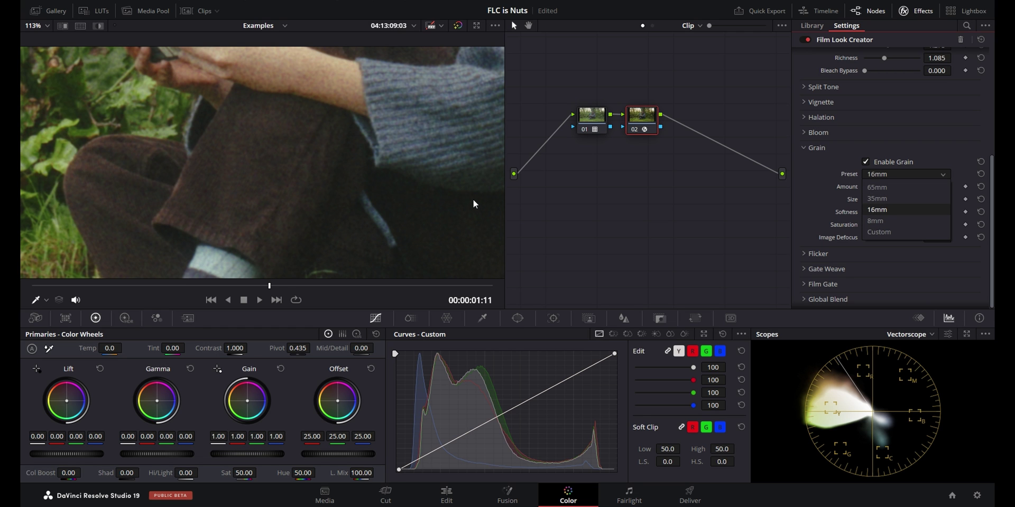
pyautogui.click(880, 198)
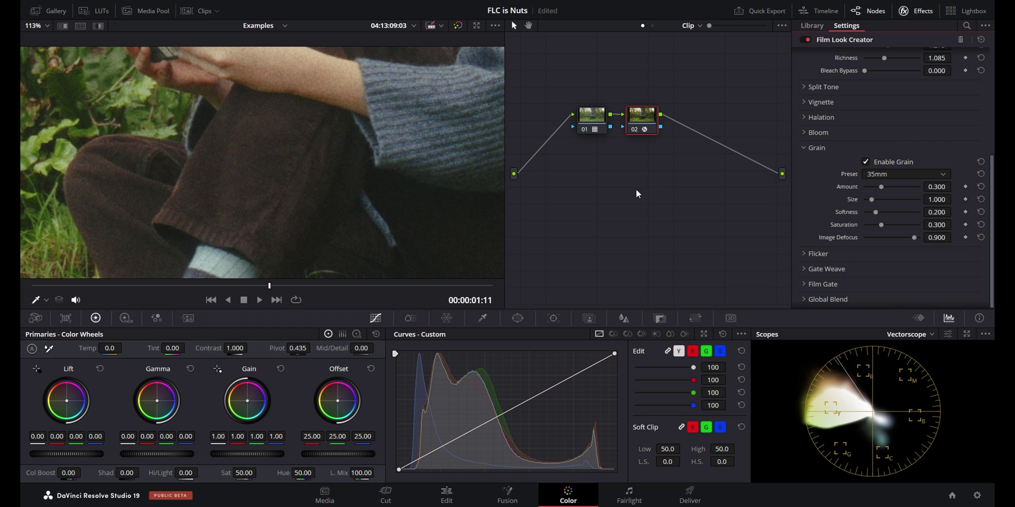
pyautogui.click(35, 26)
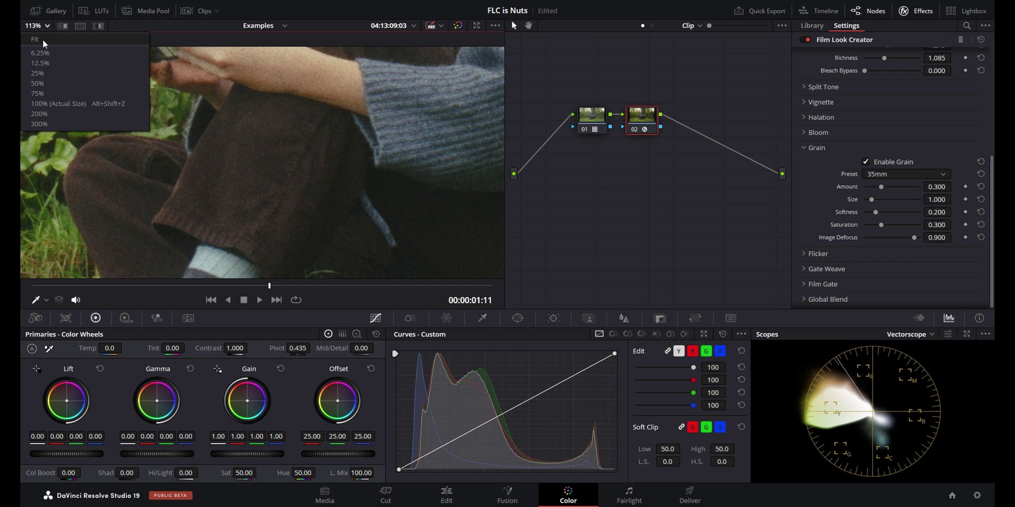
pyautogui.click(42, 40)
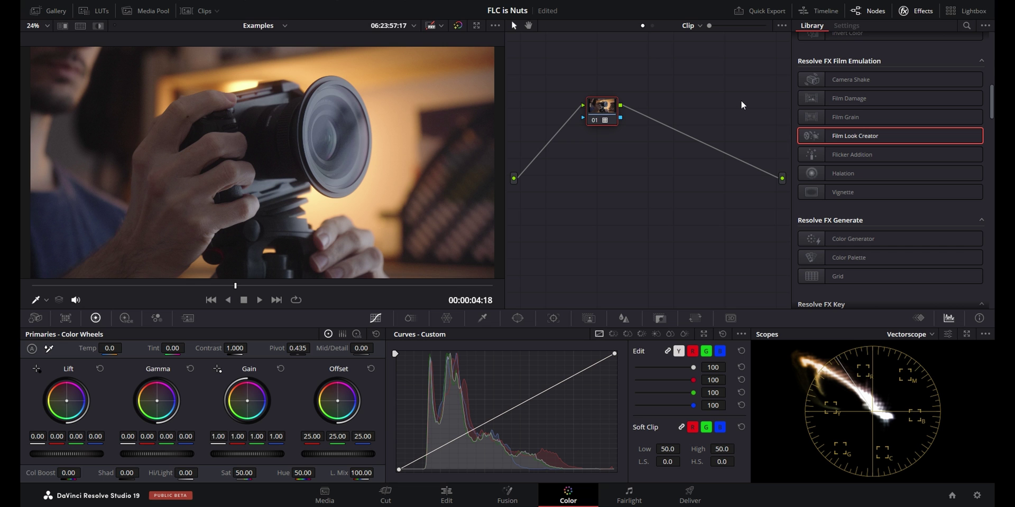
# Compare the camera clip with node 01 off and on, and add a serial node after it with Film Look Creator applied
pyautogui.hotkey('ctrl', 'd')
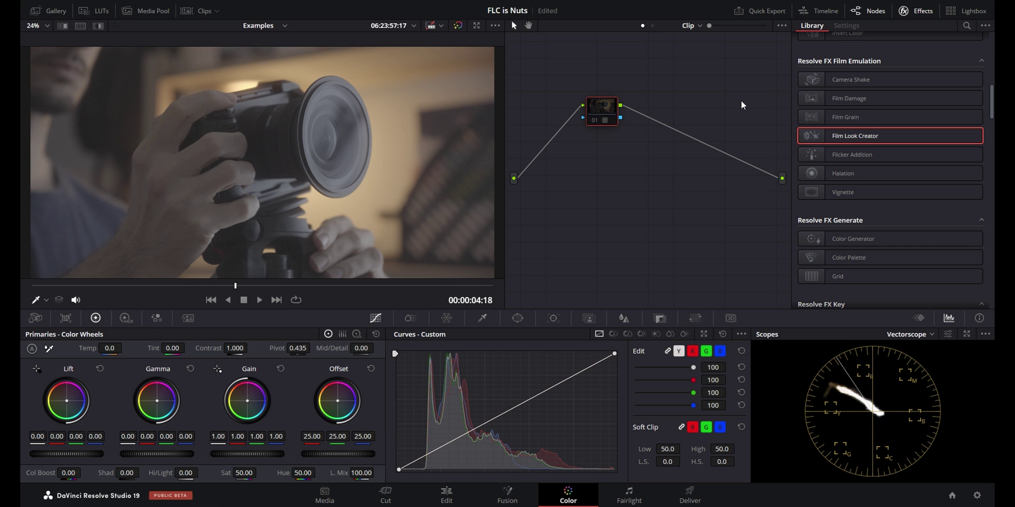
pyautogui.hotkey('ctrl', 'd')
pyautogui.hotkey('alt', 's')
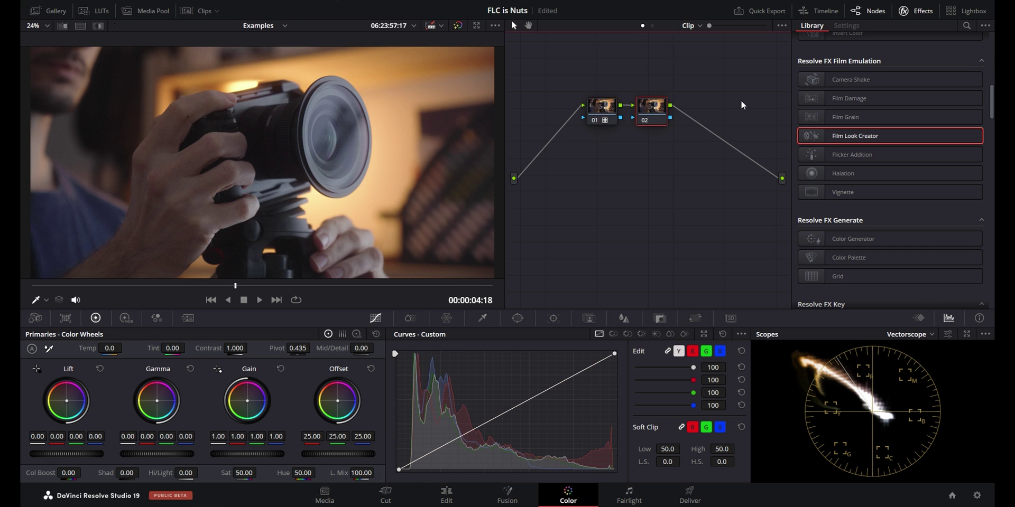
pyautogui.moveTo(876, 138); pyautogui.dragTo(651, 108)
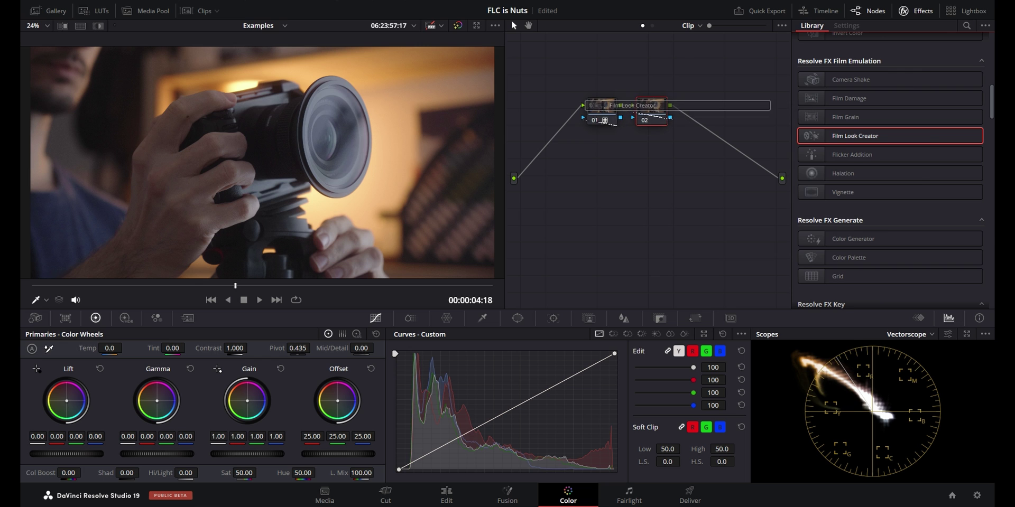
# Apply the Default 35mm preset, with Exposure -0.38, Contrast 1.338, Highlights 0.667, White Balance 7283 and Tint 18.5
pyautogui.click(899, 54)
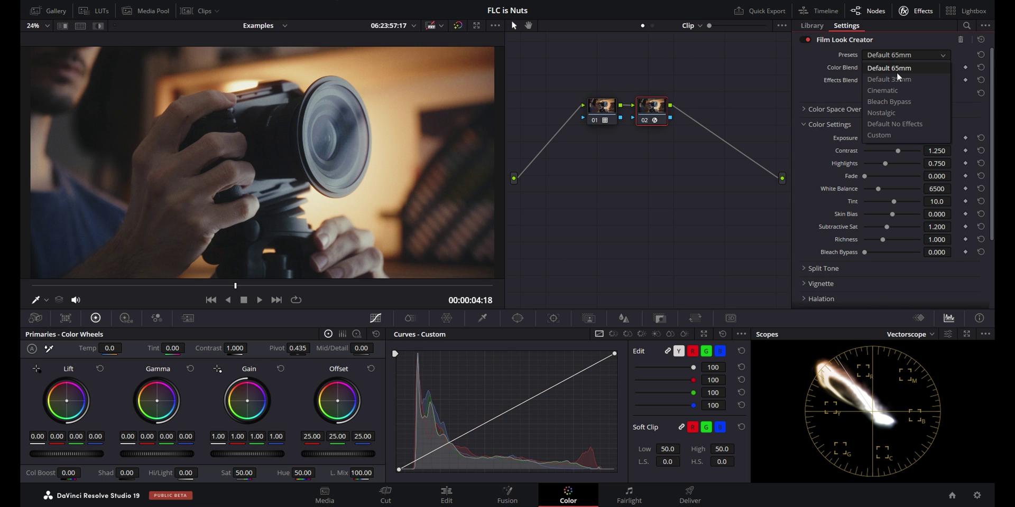
pyautogui.click(899, 78)
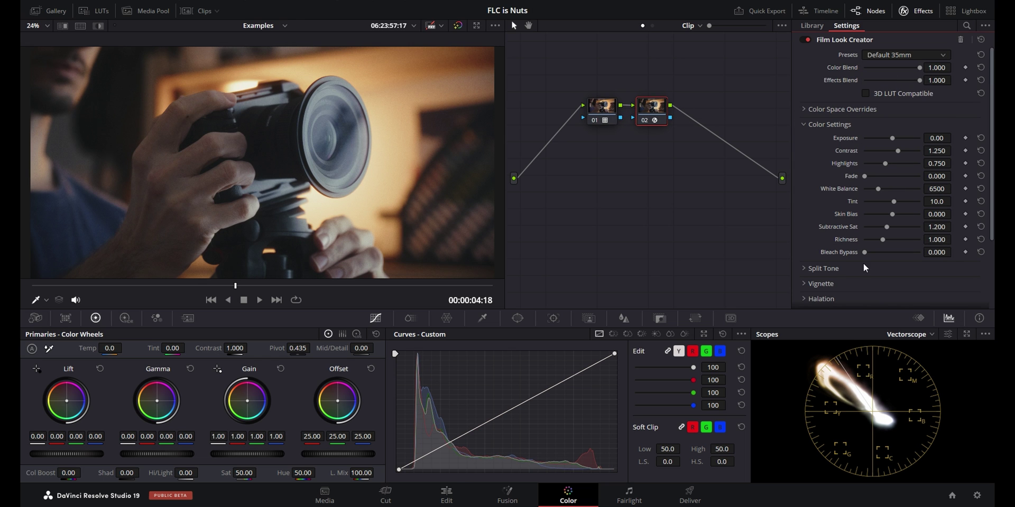
pyautogui.moveTo(939, 138)
pyautogui.mouseDown()
pyautogui.moveTo(954, 138)
pyautogui.moveTo(941, 188)
pyautogui.moveTo(958, 188)
pyautogui.moveTo(954, 201)
pyautogui.mouseUp()
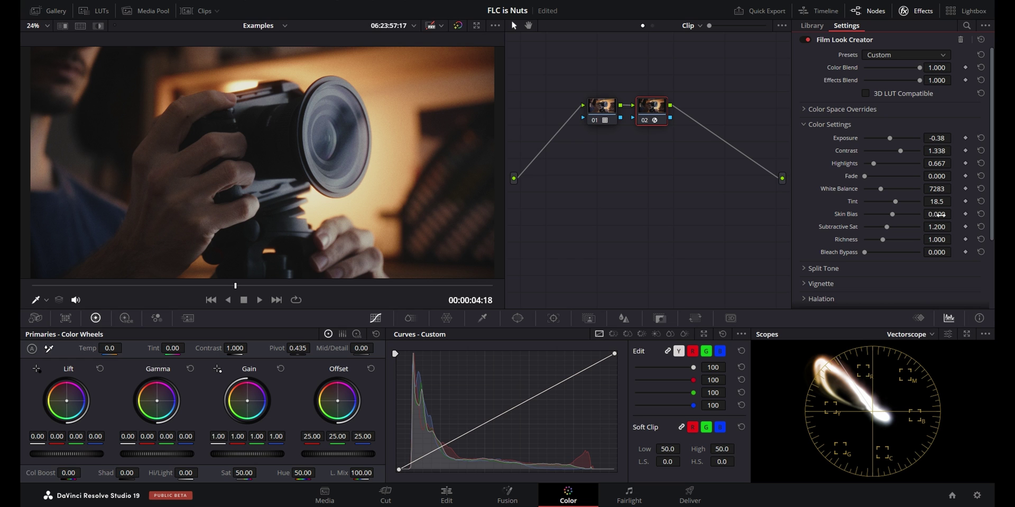
# Set Subtractive Sat to 1.255, Richness to 1.048 and Bleach Bypass to 0.170, and compare the camera clip with the node off and on
pyautogui.moveTo(942, 226)
pyautogui.mouseDown()
pyautogui.moveTo(954, 226)
pyautogui.moveTo(944, 239)
pyautogui.moveTo(954, 253)
pyautogui.mouseUp()
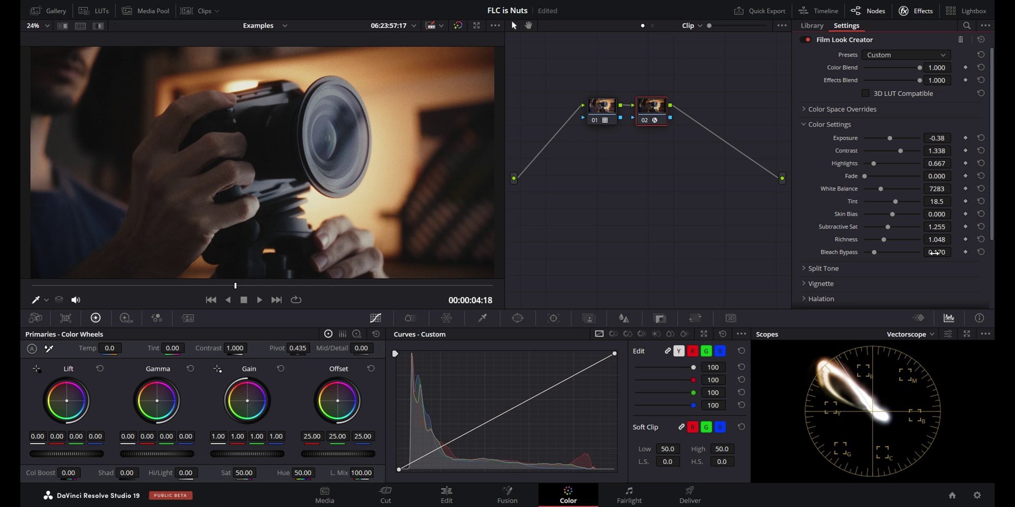
pyautogui.hotkey('ctrl', 'd')
pyautogui.hotkey('ctrl', 'd')
# Enable Split Tone with Amount 0.145 and Hue Angle 50.6, and compare the image with it off and on
pyautogui.scroll(-3, 803, 176)
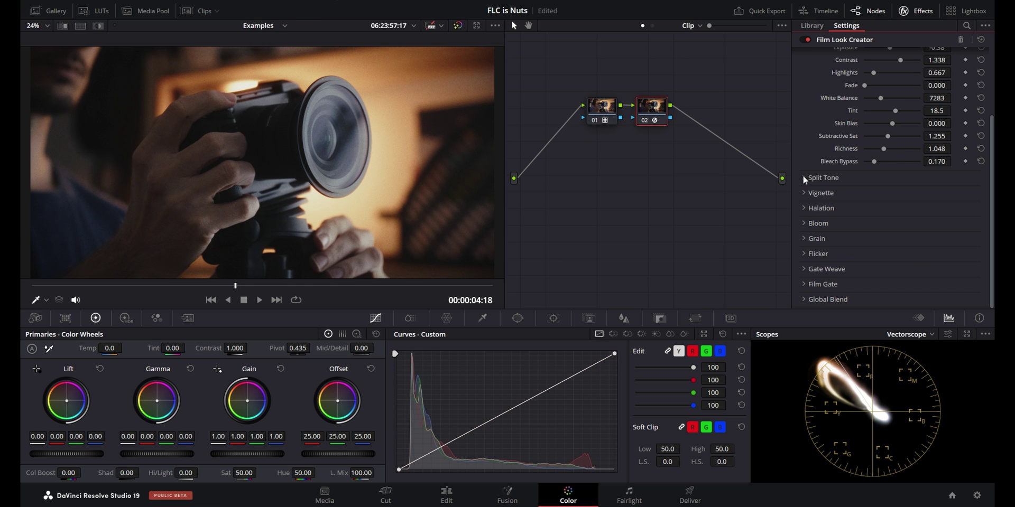
pyautogui.click(803, 178)
pyautogui.click(865, 192)
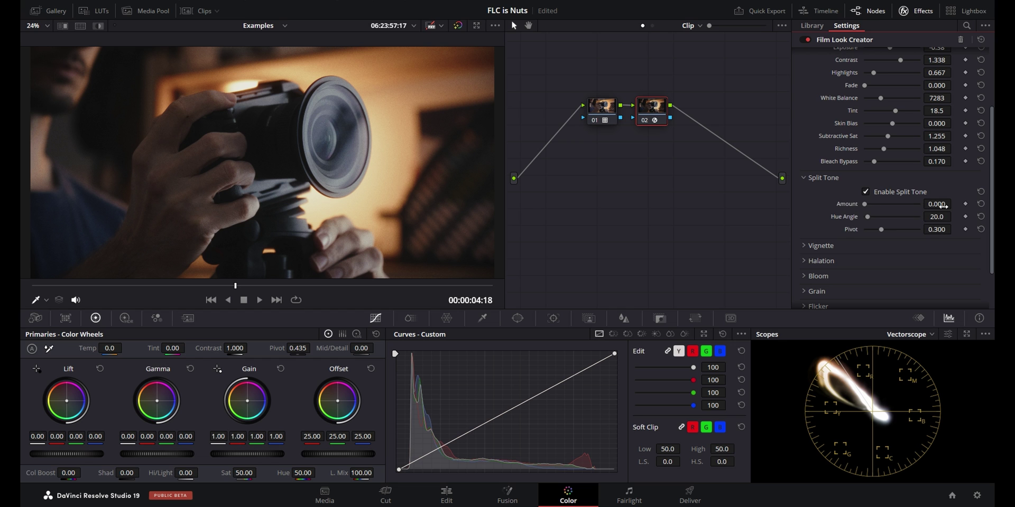
pyautogui.moveTo(954, 203)
pyautogui.mouseDown()
pyautogui.moveTo(978, 203)
pyautogui.moveTo(944, 217)
pyautogui.moveTo(954, 217)
pyautogui.mouseUp()
pyautogui.click(865, 192)
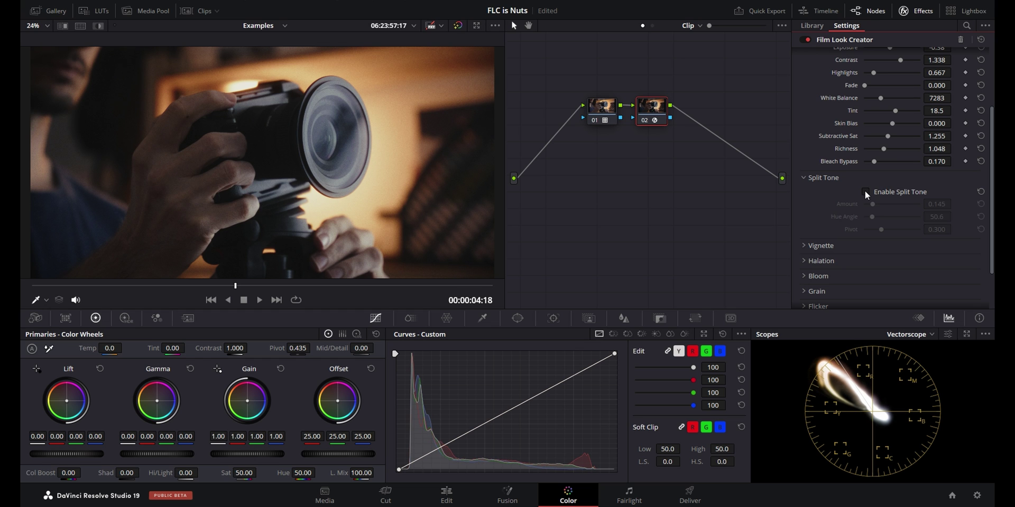
pyautogui.click(865, 191)
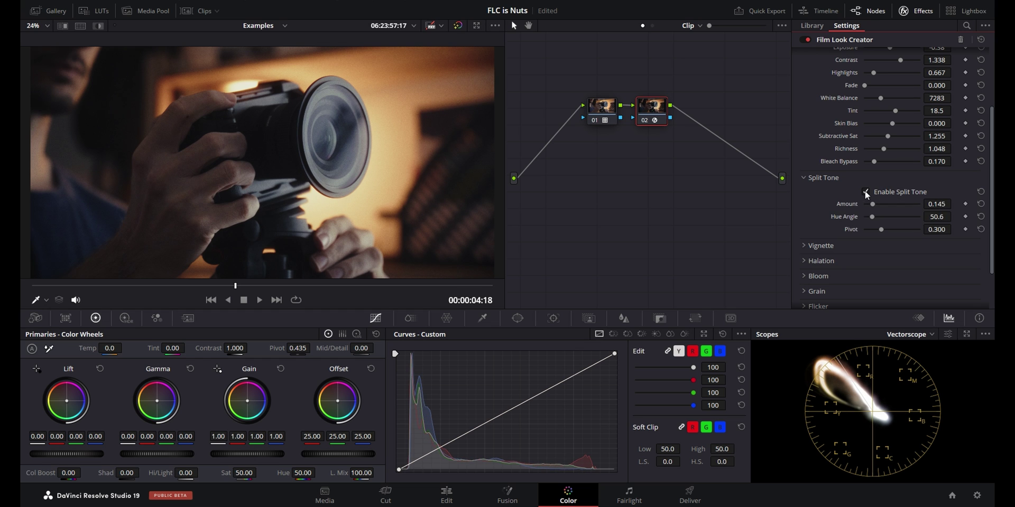
pyautogui.hotkey('ctrl', 's')
pyautogui.click(803, 177)
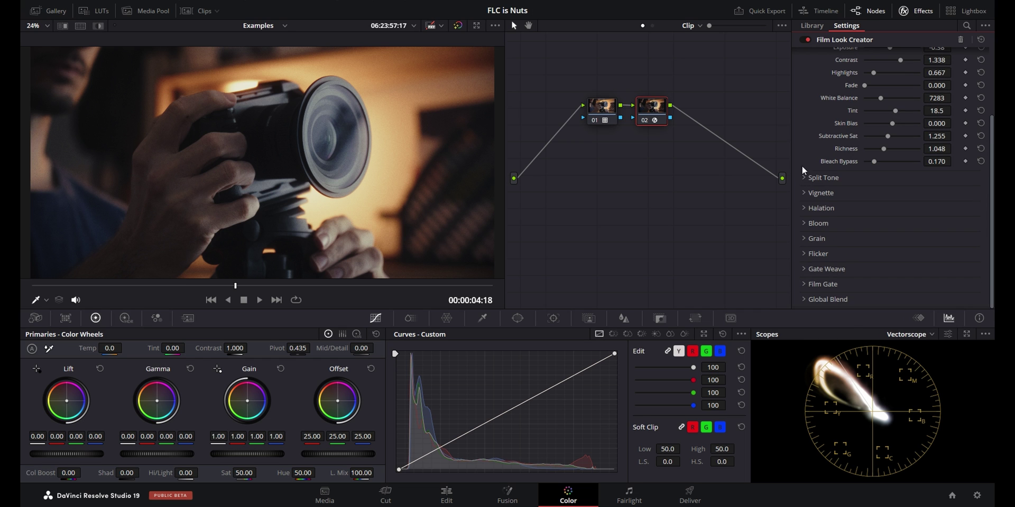
# Set the Vignette Amount to 0.386 and Size to 0.606, and compare the image with the vignette off and on
pyautogui.click(805, 192)
pyautogui.moveTo(880, 219); pyautogui.dragTo(885, 219)
pyautogui.moveTo(954, 231); pyautogui.dragTo(960, 231)
pyautogui.click(865, 207)
pyautogui.click(865, 207)
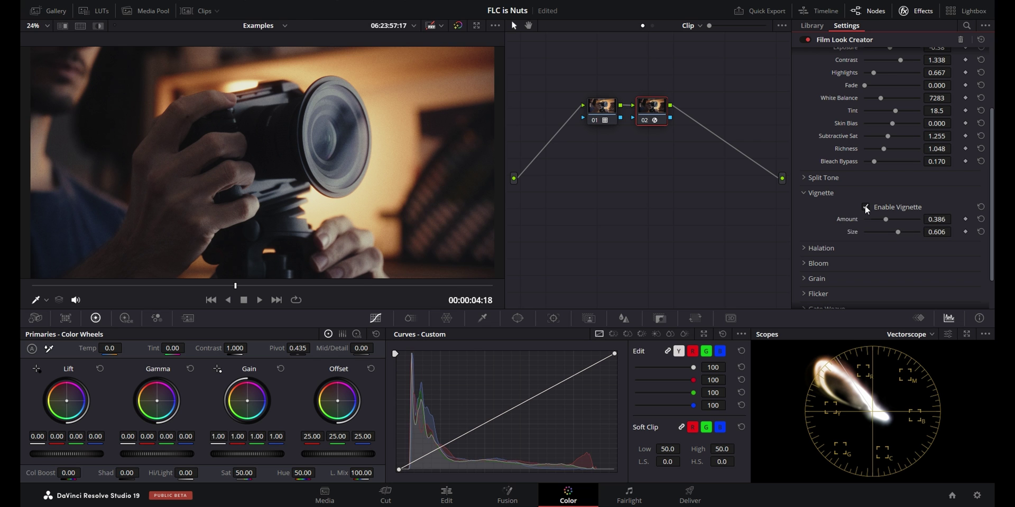
pyautogui.click(808, 193)
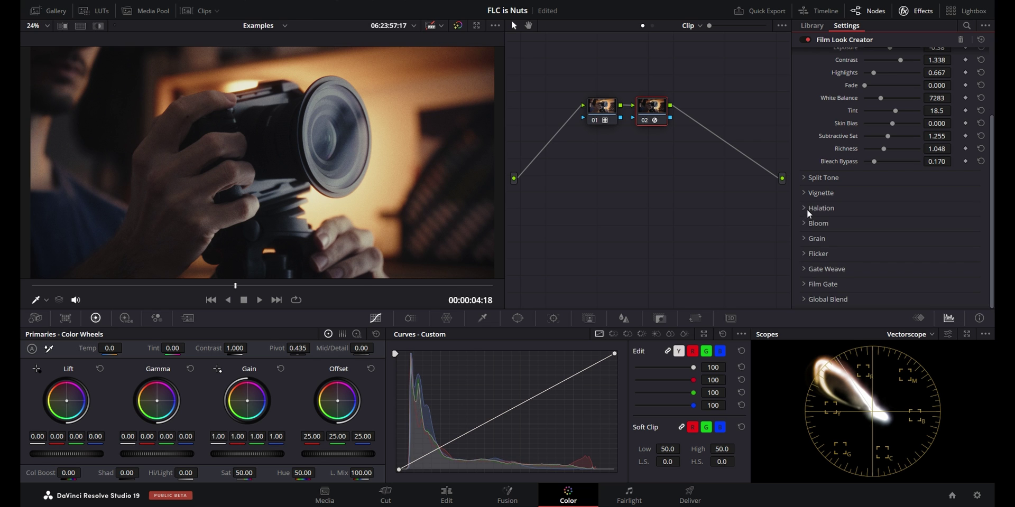
# Set the Halation Amount to 0.188, comparing the effect off and on up close at the lens edge
pyautogui.click(804, 206)
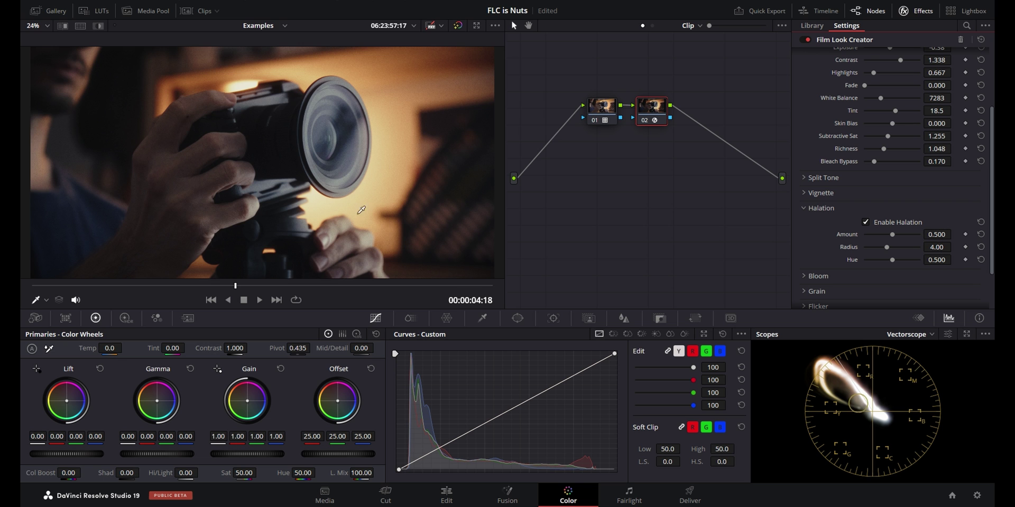
pyautogui.scroll(4, 275, 179)
pyautogui.scroll(3, 276, 180)
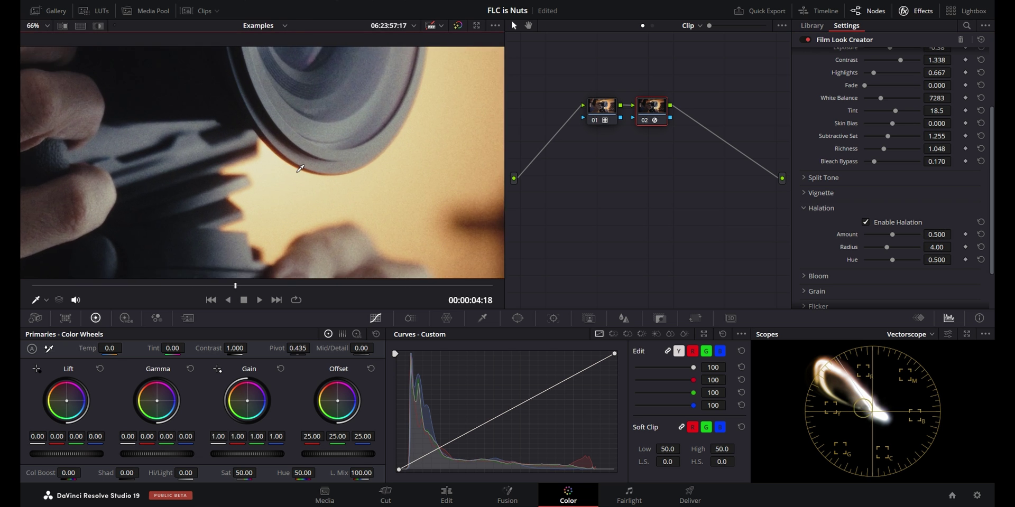
pyautogui.click(866, 223)
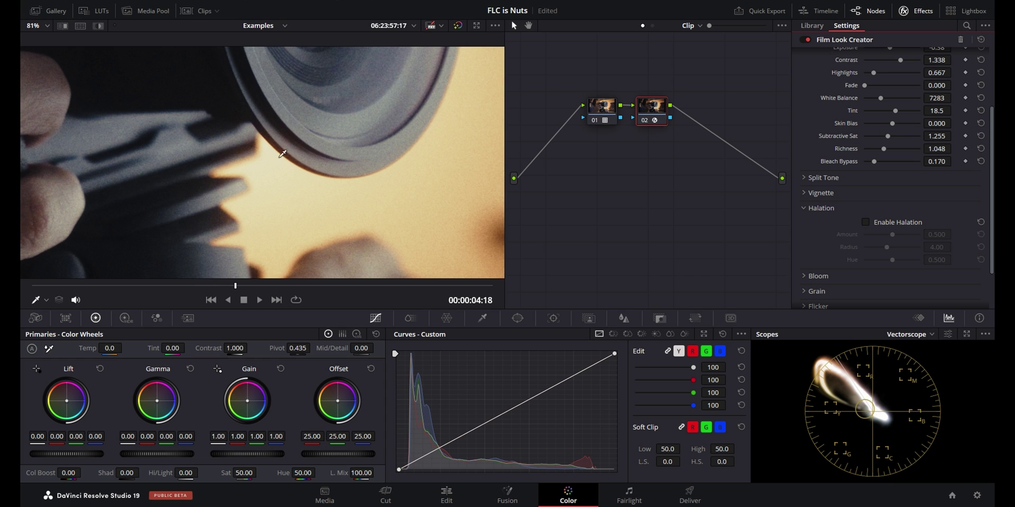
pyautogui.click(866, 222)
pyautogui.moveTo(937, 234); pyautogui.dragTo(904, 235)
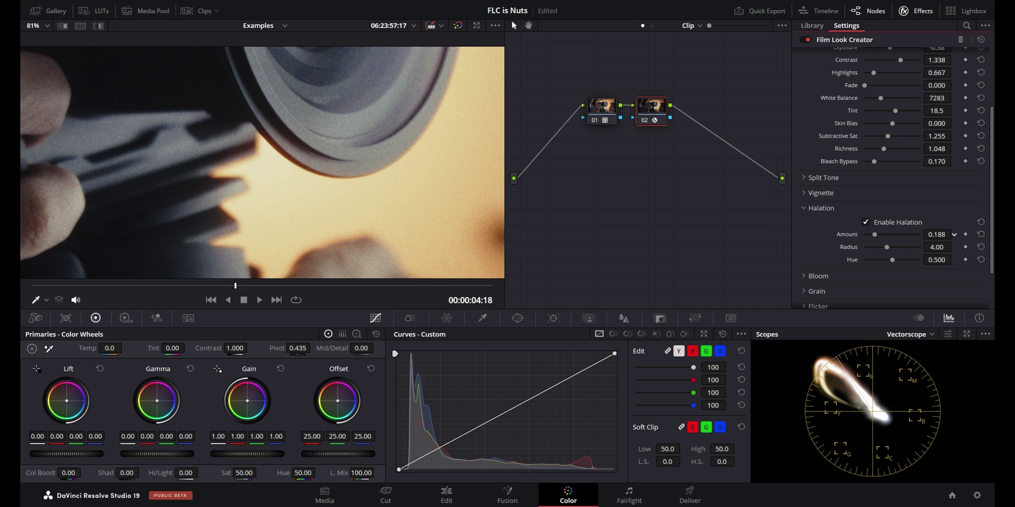
pyautogui.click(865, 222)
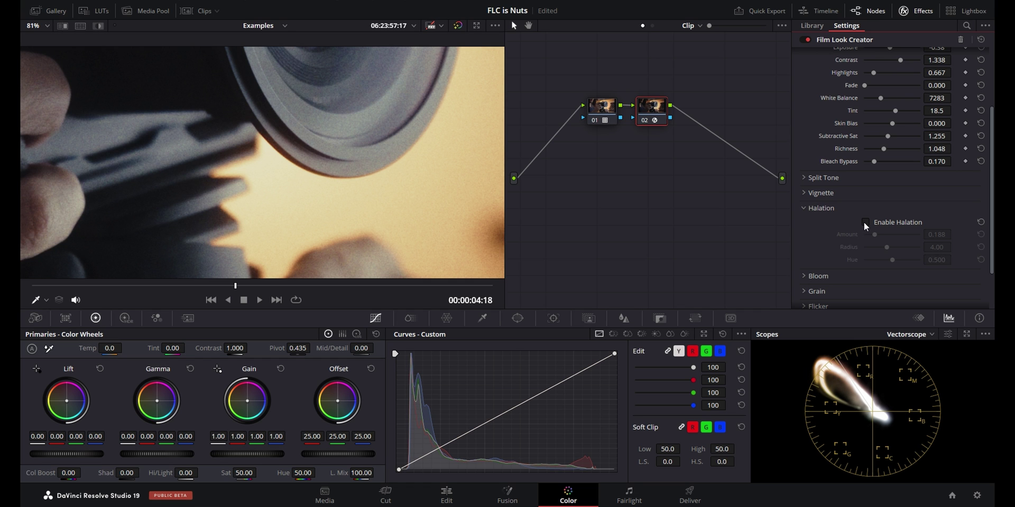
pyautogui.click(865, 222)
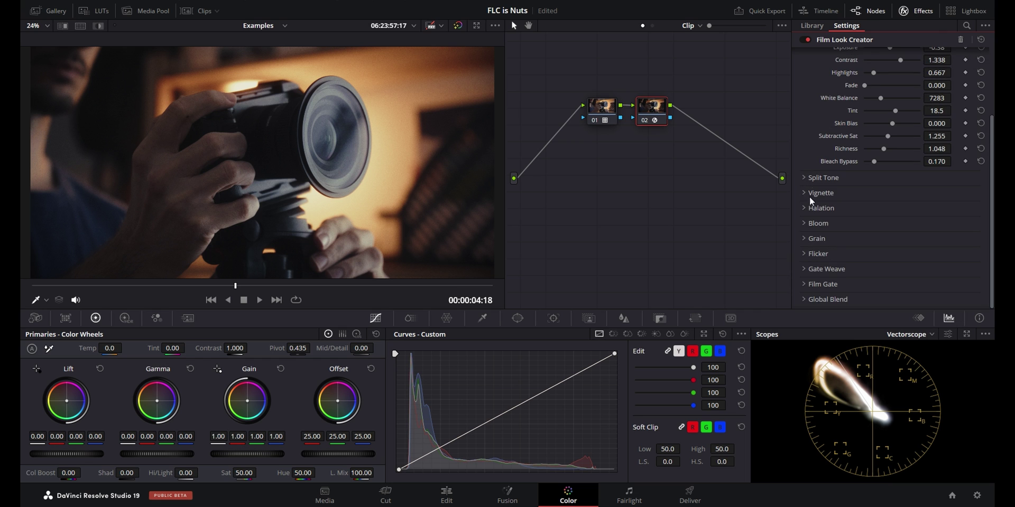
# Compare the camera clip with Bloom off and on, and lower the Bloom Amount
pyautogui.click(803, 225)
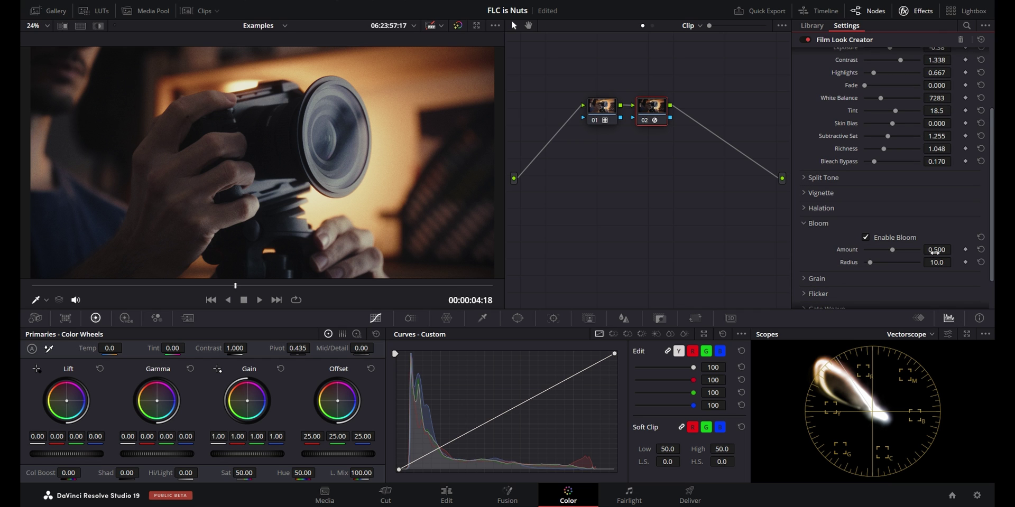
pyautogui.click(865, 237)
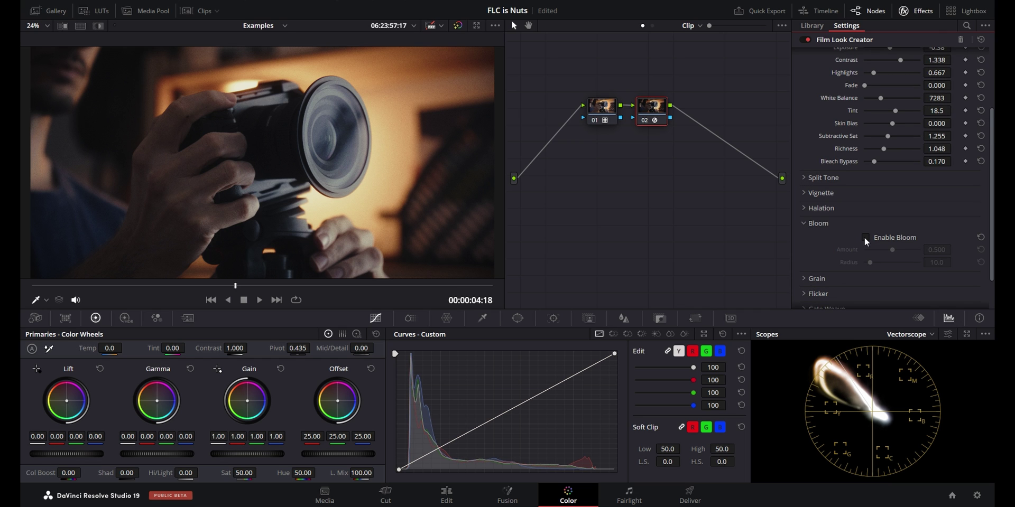
pyautogui.click(866, 237)
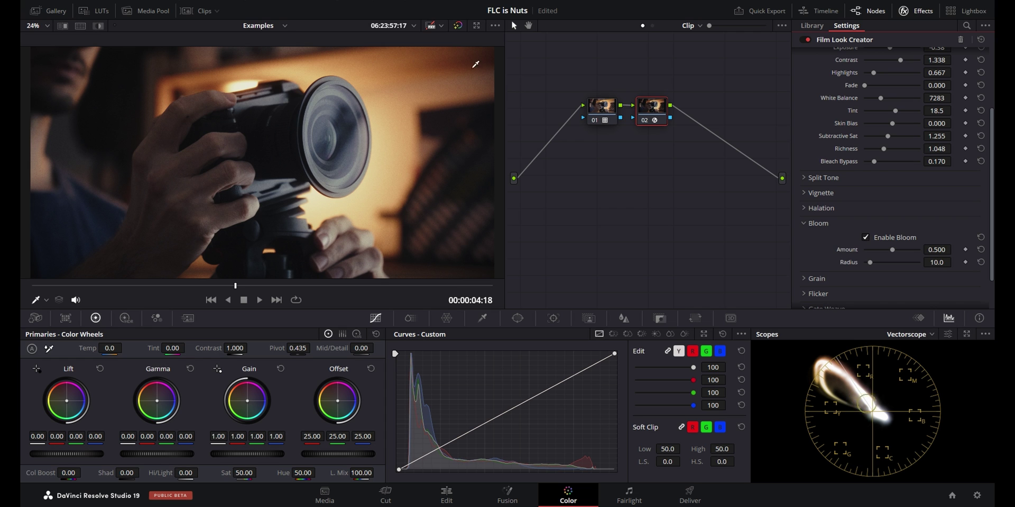
pyautogui.moveTo(937, 249); pyautogui.dragTo(910, 249)
# Inspect the grain up close on the lens, switch the Grain preset to 65mm, and return to the whole frame
pyautogui.click(817, 278)
pyautogui.scroll(2, 438, 141)
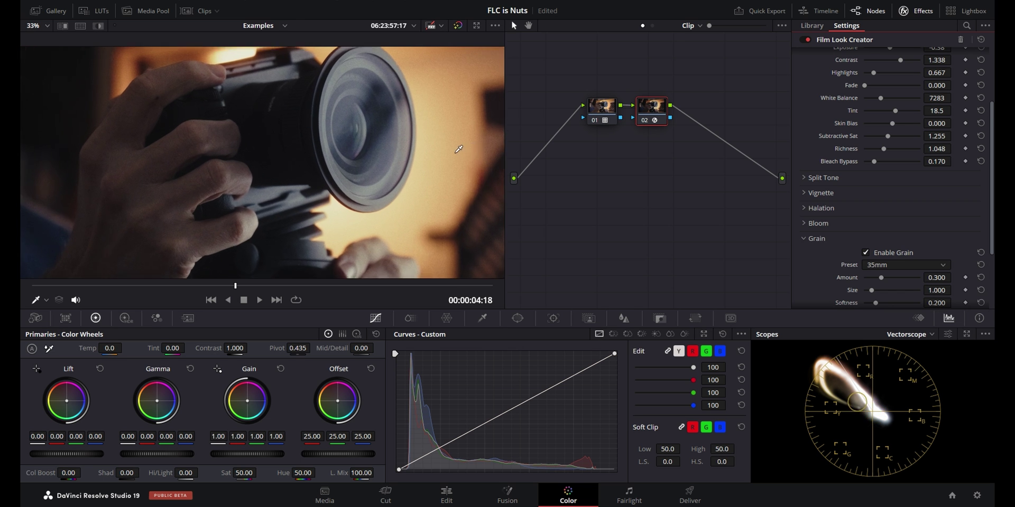
pyautogui.scroll(4, 438, 141)
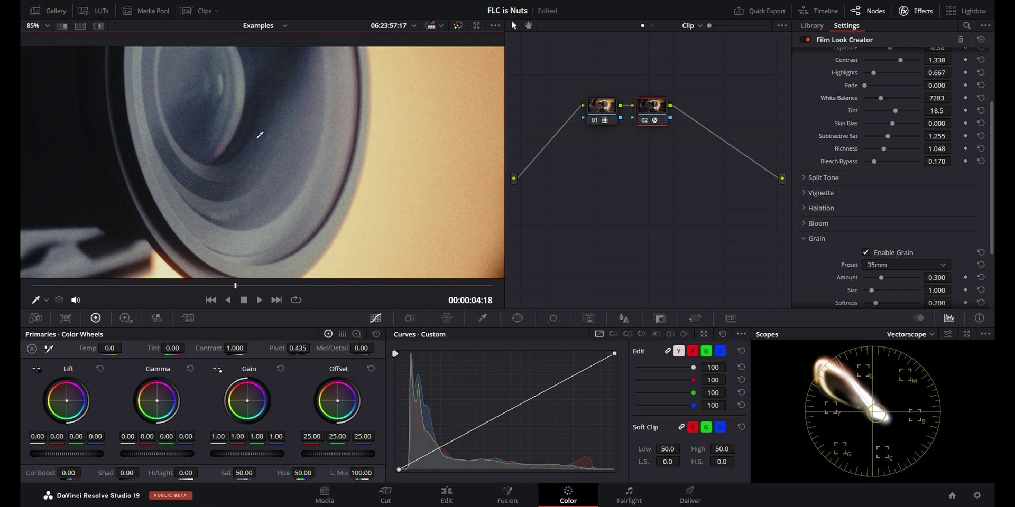
pyautogui.scroll(-2, 921, 258)
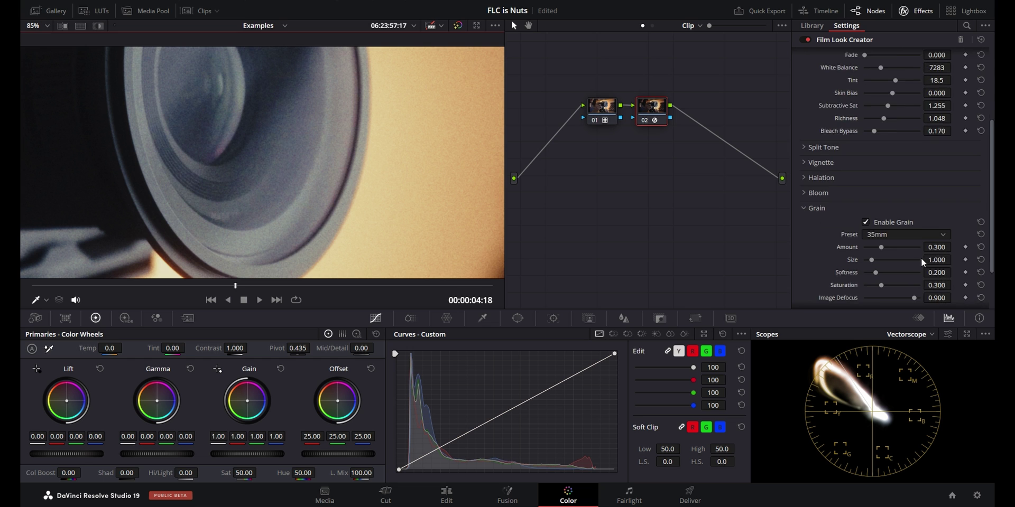
pyautogui.click(912, 205)
pyautogui.click(887, 218)
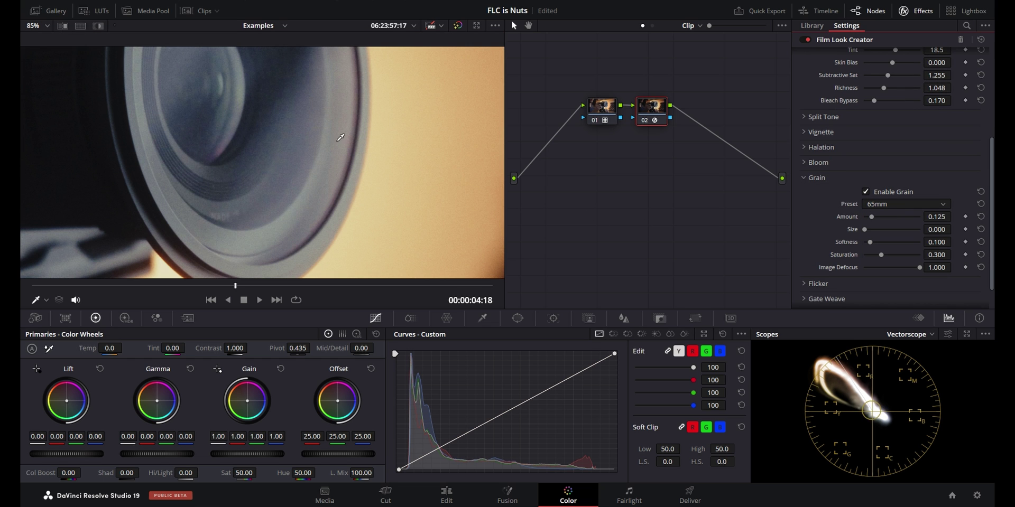
pyautogui.hotkey('shift', 'z')
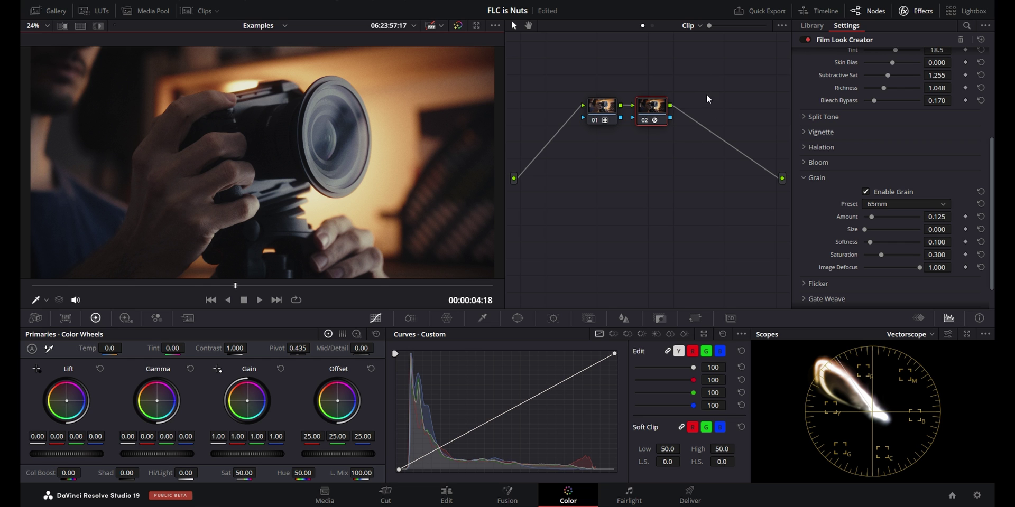
# Compare the clip of the woman by the sea with node 01 off and on, and add a serial node with Film Look Creator
pyautogui.scroll(5, 844, 207)
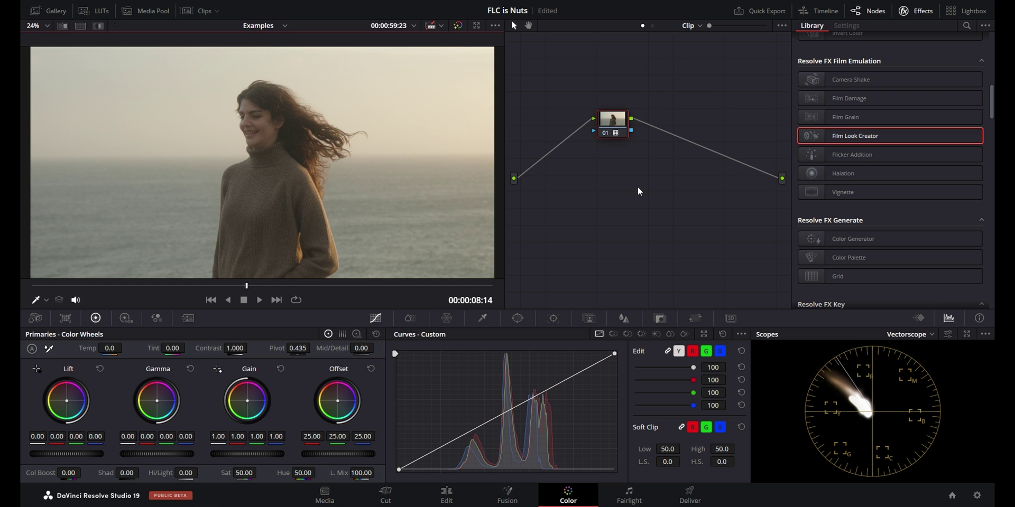
pyautogui.hotkey('ctrl', 'd')
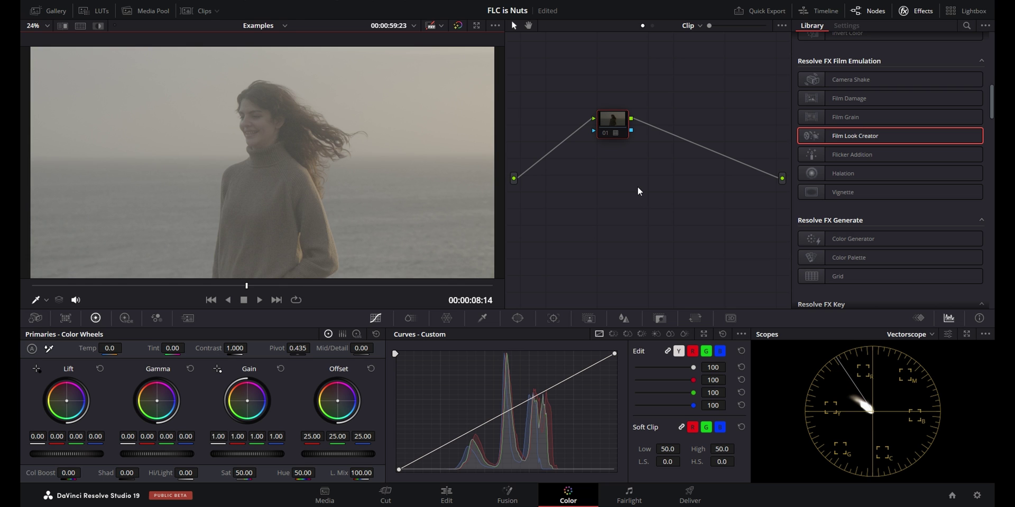
pyautogui.hotkey('ctrl', 'd')
pyautogui.moveTo(877, 135); pyautogui.dragTo(662, 120)
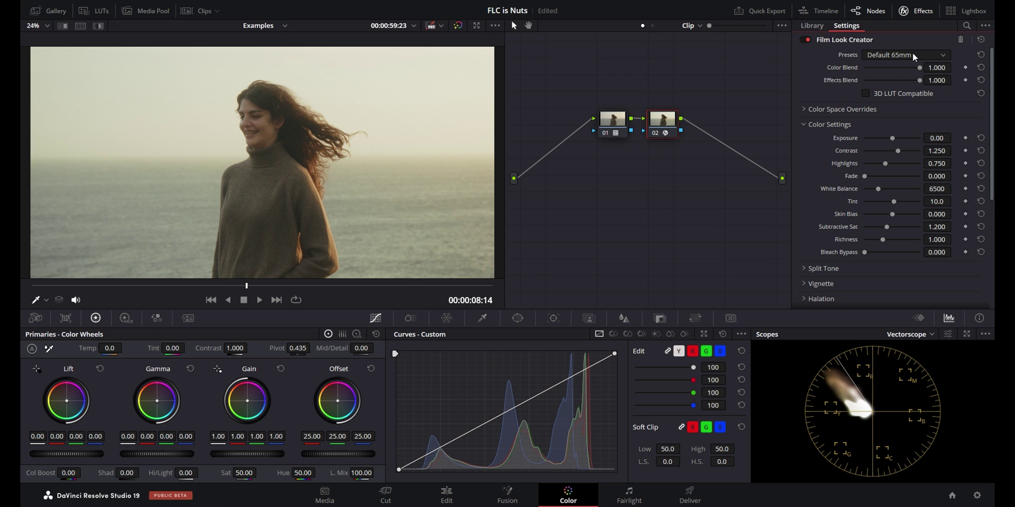
# Set Exposure to -0.94, Contrast to 1.563, Highlights to 0.718 and White Balance to 7297 on the seaside clip
pyautogui.moveTo(936, 137); pyautogui.dragTo(955, 163)
pyautogui.moveTo(954, 188); pyautogui.dragTo(956, 189)
pyautogui.moveTo(936, 189); pyautogui.dragTo(951, 189)
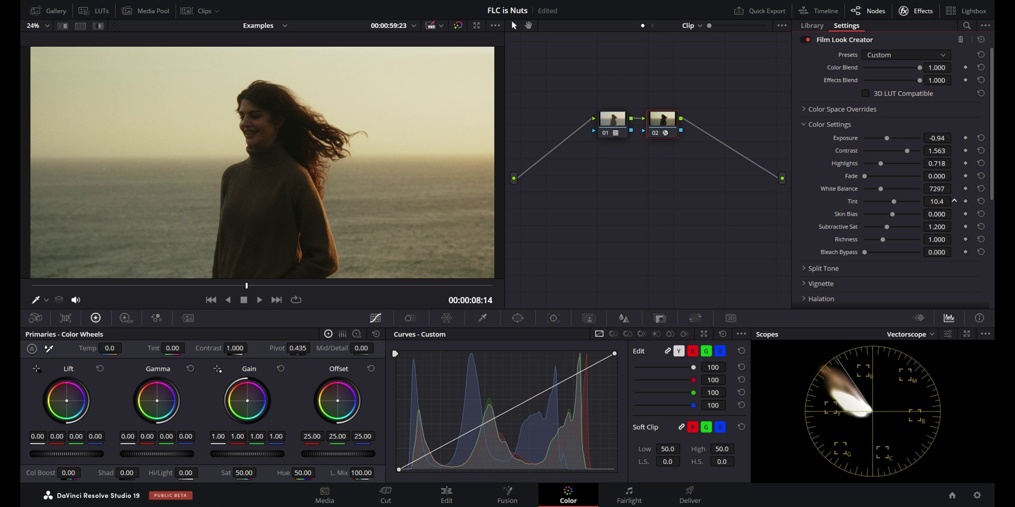
# Set Tint to 13.0, Skin Bias to 0.164, Subtractive Sat to 1.243 and Richness to 1.088, and compare node 02 off and on
pyautogui.moveTo(954, 201); pyautogui.dragTo(955, 239)
pyautogui.hotkey('ctrl', 'd')
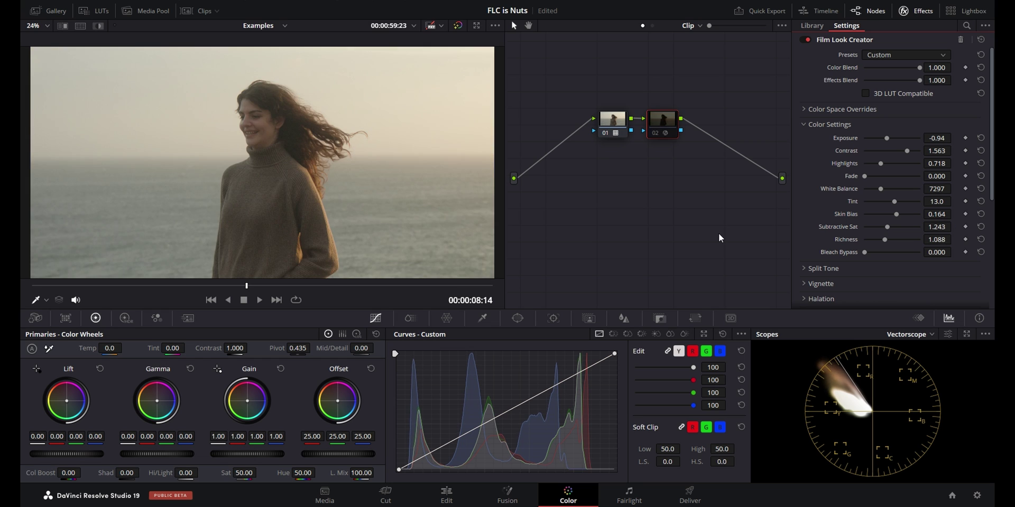
pyautogui.hotkey('ctrl', 'd')
# Set the Halation Amount to 0.221 for the clip of the woman by the sea
pyautogui.scroll(-3, 836, 258)
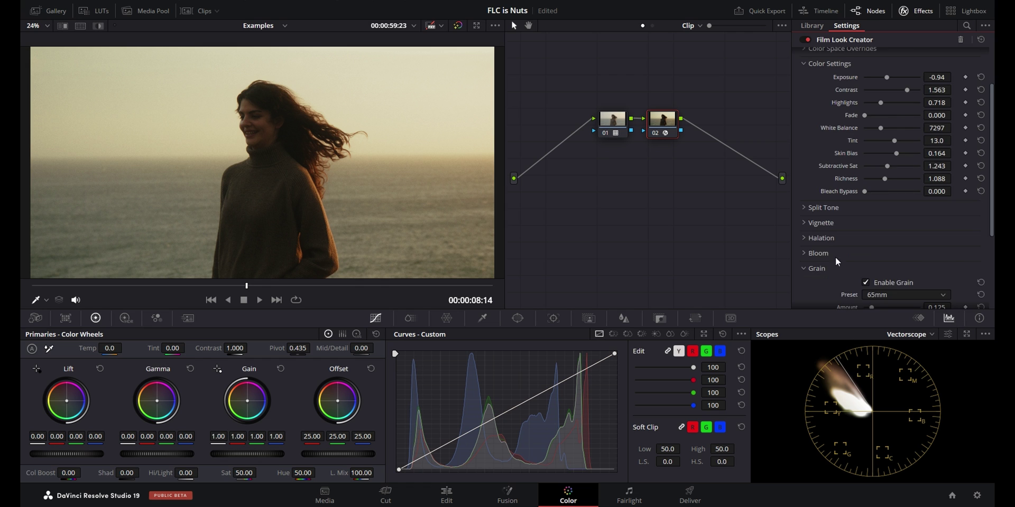
pyautogui.scroll(-1, 817, 210)
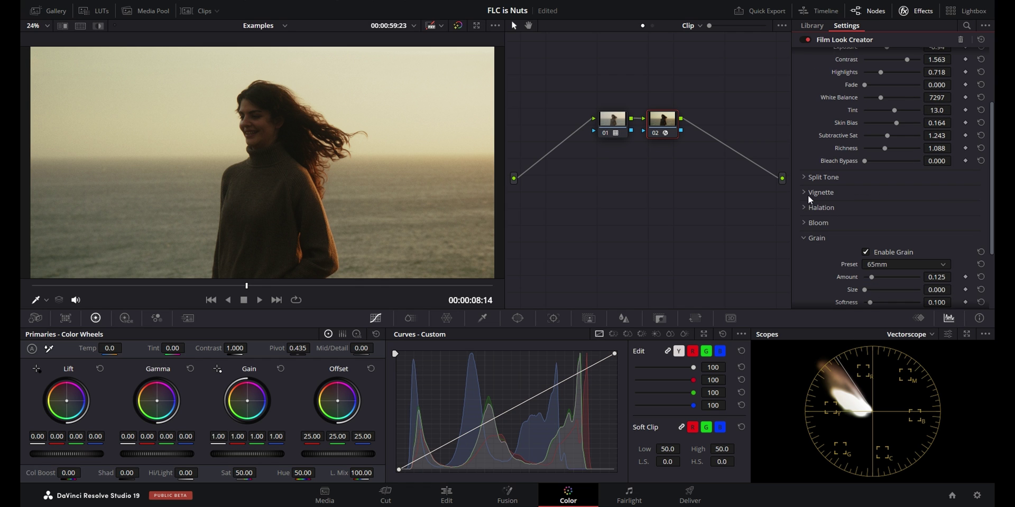
pyautogui.click(804, 207)
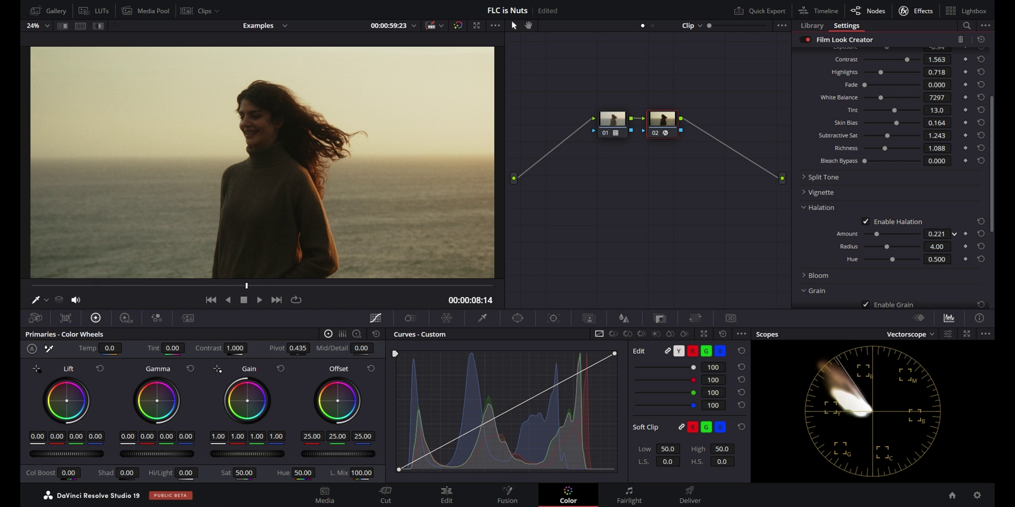
pyautogui.click(819, 208)
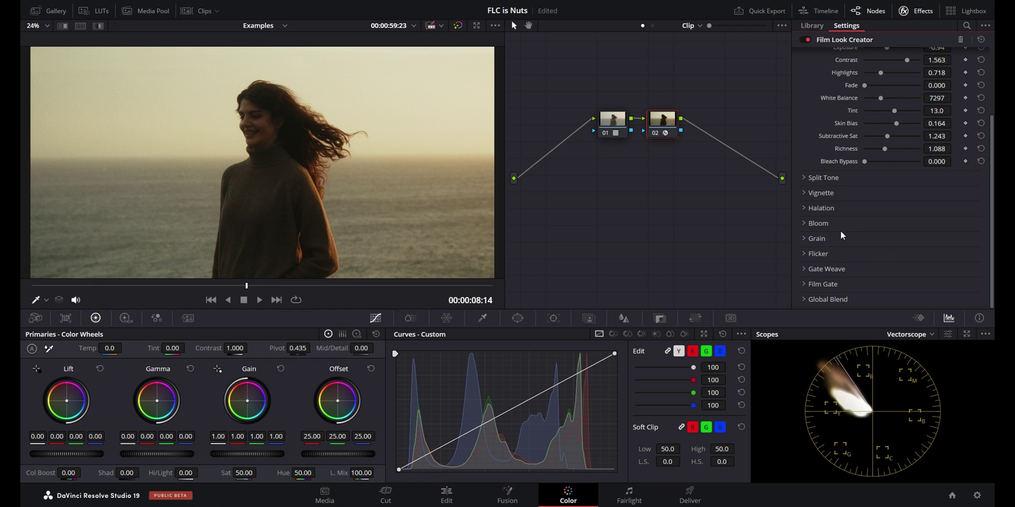
# Set the Grain preset to 35mm on the seaside clip, inspect the grain up close, and compare node 02 off and on
pyautogui.click(803, 239)
pyautogui.scroll(-2, 851, 248)
pyautogui.click(884, 204)
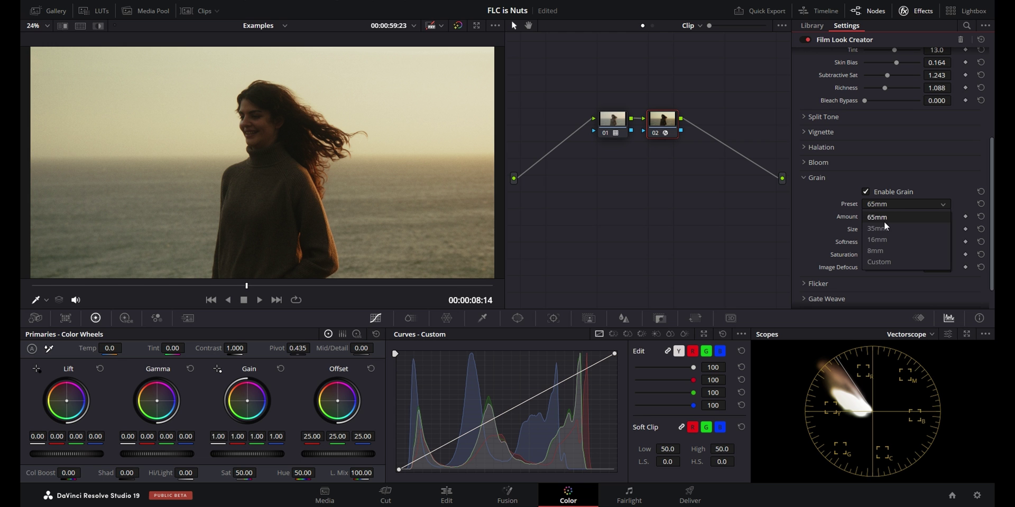
pyautogui.click(889, 229)
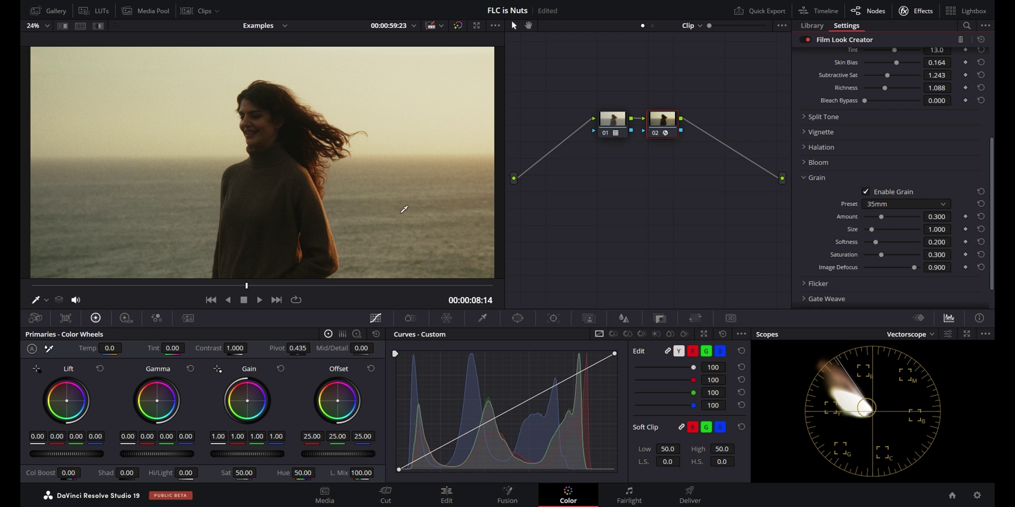
pyautogui.scroll(5, 386, 180)
pyautogui.scroll(4, 305, 185)
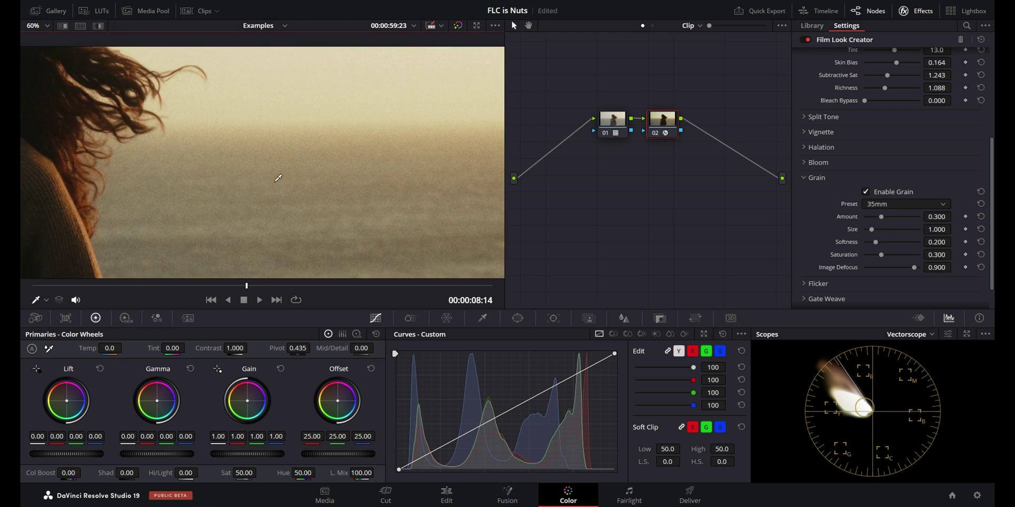
pyautogui.scroll(-9, 328, 177)
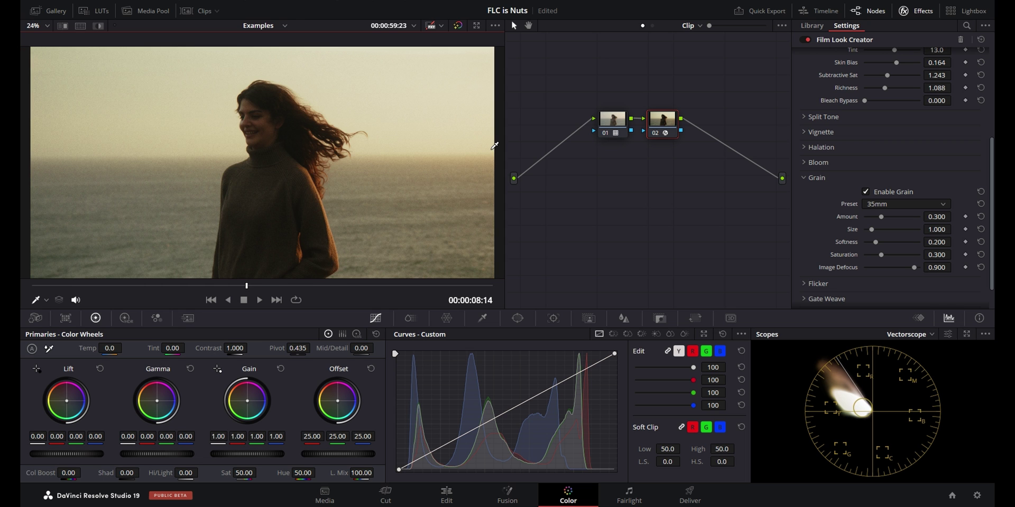
pyautogui.hotkey('ctrl', 'd')
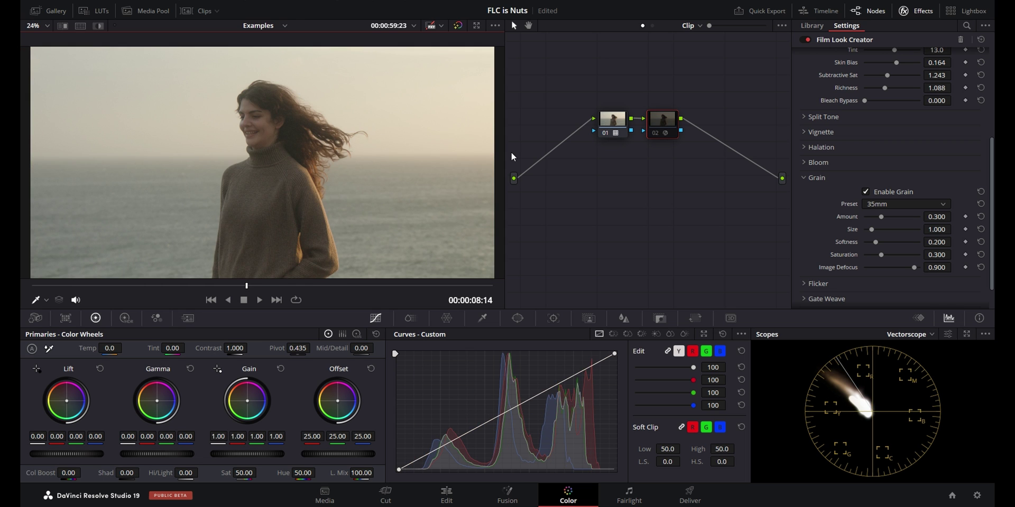
pyautogui.hotkey('ctrl', 'd')
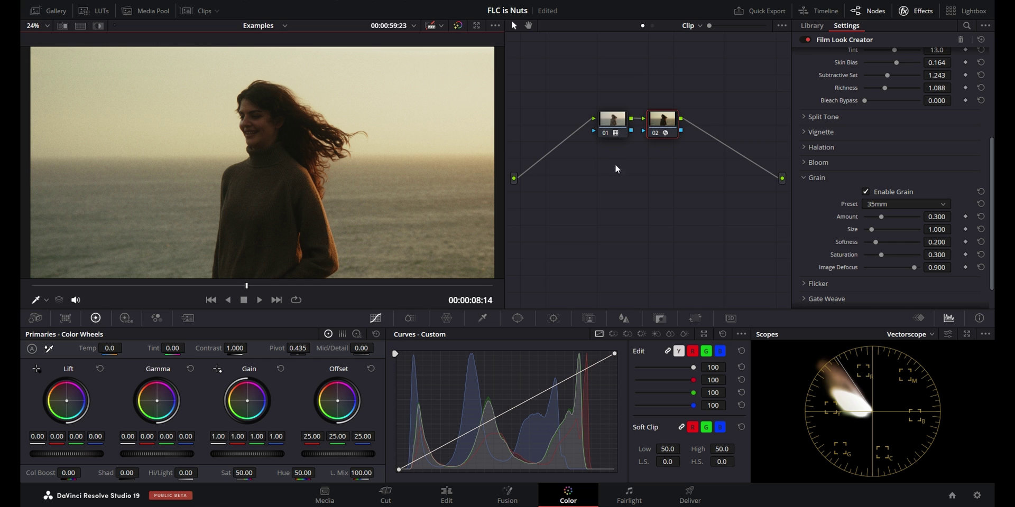
# Add a serial node before node 01, set its Shadows to 18.00, and compare the seaside grade off and on
pyautogui.click(613, 118)
pyautogui.hotkey('shift', 's')
pyautogui.moveTo(127, 473); pyautogui.dragTo(147, 471)
pyautogui.hotkey('ctrl', 'd')
pyautogui.hotkey('ctrl', 'd')
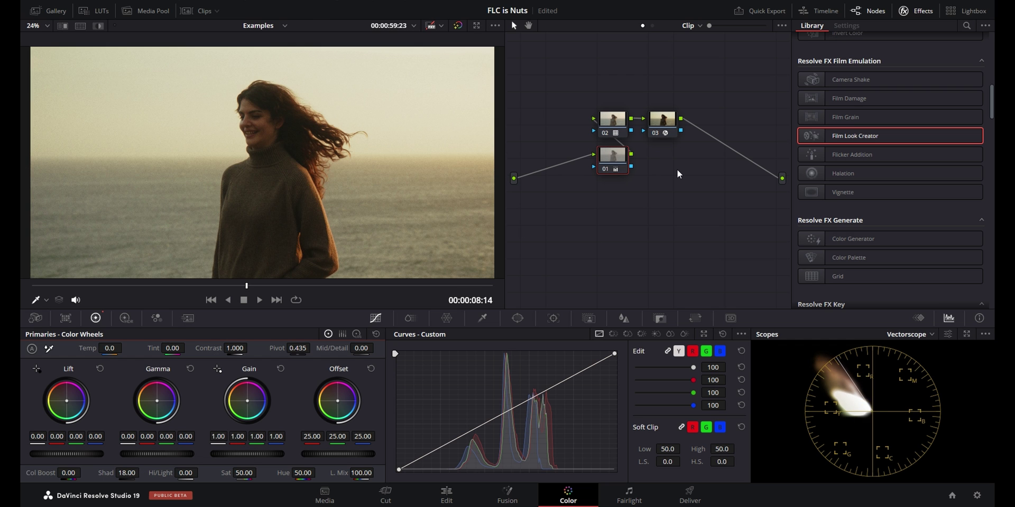
pyautogui.hotkey('shift', 'd')
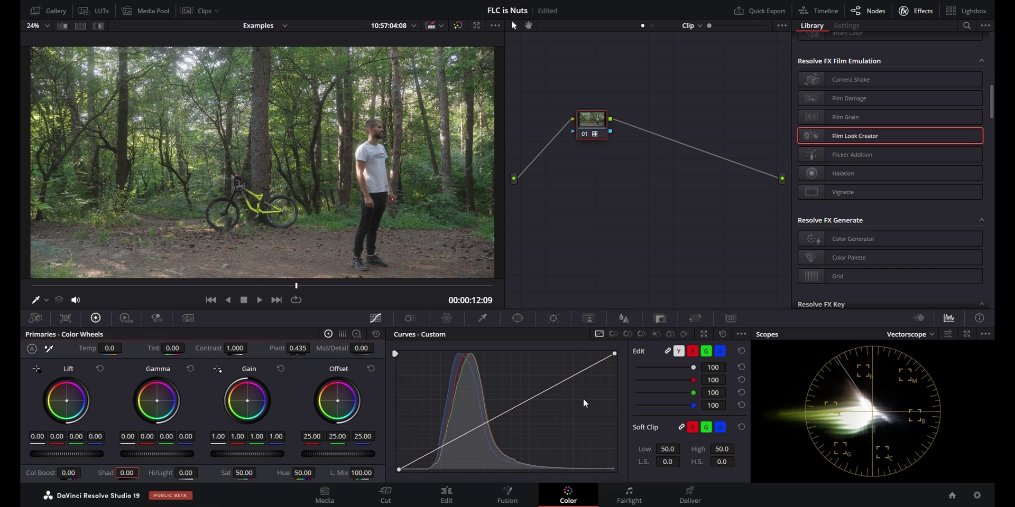
# Compare the forest bike clip's grade off and on, and add a serial node with Film Look Creator using the Default 35mm preset
pyautogui.hotkey('shift', 'd')
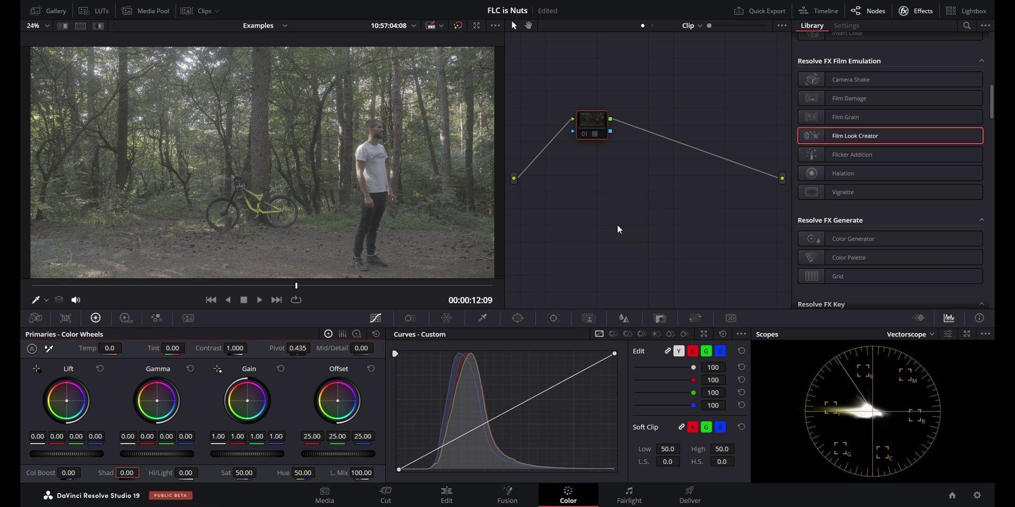
pyautogui.hotkey('shift', 'd')
pyautogui.hotkey('alt', 's')
pyautogui.moveTo(874, 134); pyautogui.dragTo(641, 124)
pyautogui.scroll(5, 908, 144)
pyautogui.click(882, 54)
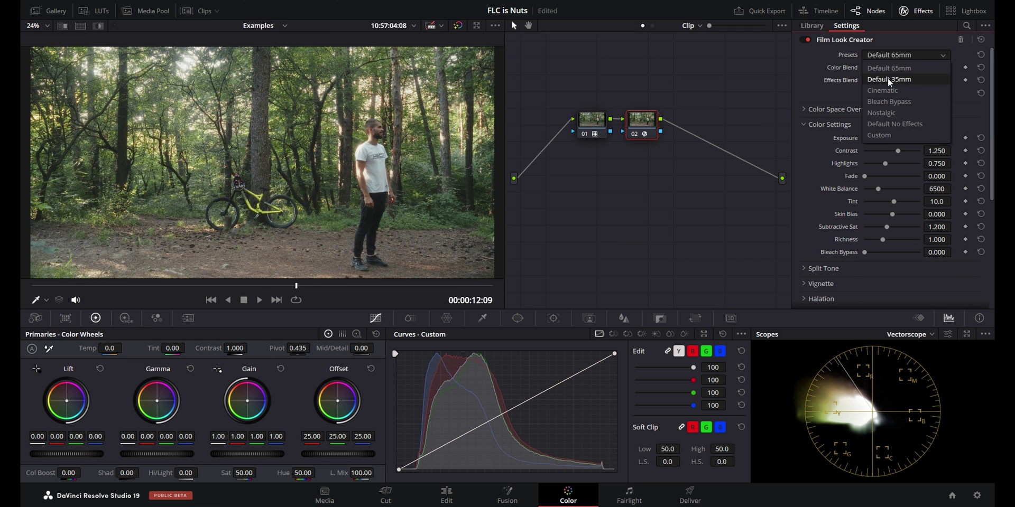
pyautogui.click(887, 78)
# Set Exposure to -0.42, Contrast 1.350, Highlights 0.707, White Balance 7965, Tint 17.9, Skin Bias 0.111, Subtractive Sat 1.090 and Richness 1.163 on the bike clip
pyautogui.moveTo(940, 136); pyautogui.dragTo(957, 150)
pyautogui.moveTo(946, 137)
pyautogui.mouseDown()
pyautogui.moveTo(956, 138)
pyautogui.moveTo(956, 164)
pyautogui.moveTo(939, 190)
pyautogui.moveTo(954, 188)
pyautogui.moveTo(954, 200)
pyautogui.mouseUp()
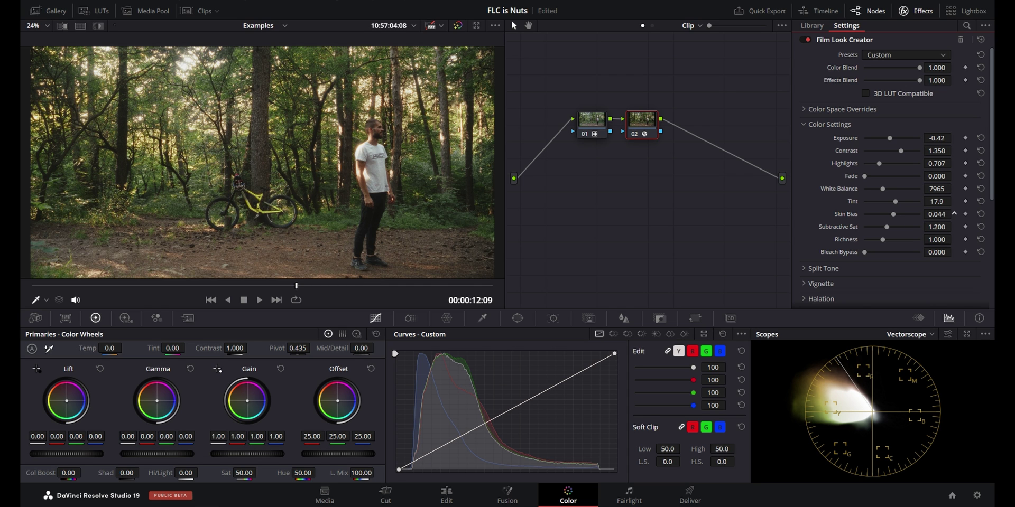
pyautogui.moveTo(941, 214); pyautogui.dragTo(953, 239)
# Set the Halation Amount to 0.201 and Radius to 2.54 on the bike clip, and compare halation off and on
pyautogui.scroll(-1, 909, 246)
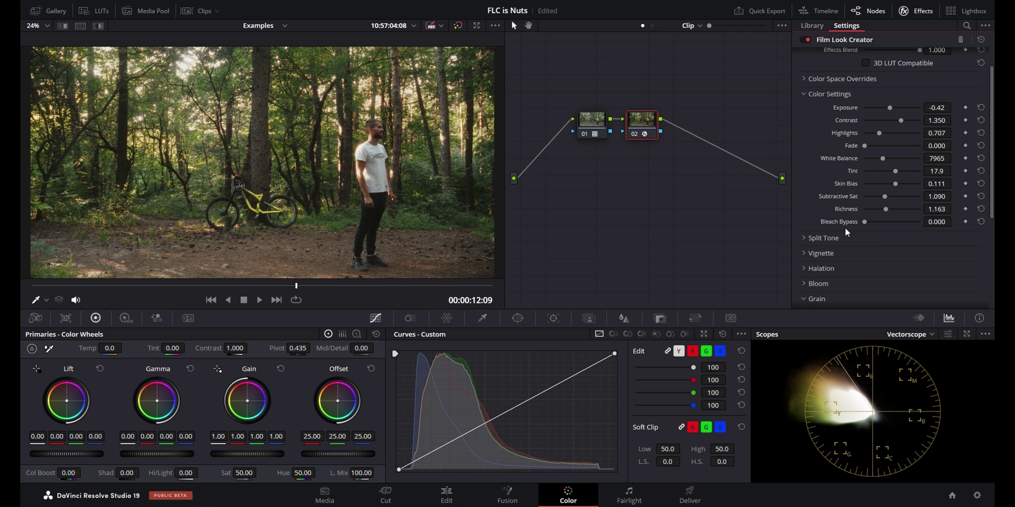
pyautogui.scroll(-2, 849, 226)
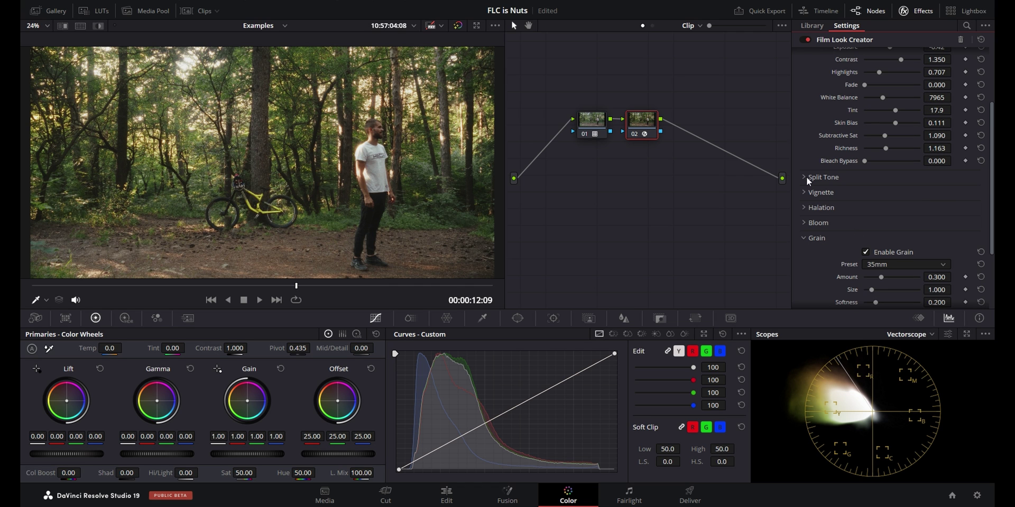
pyautogui.scroll(-2, 820, 178)
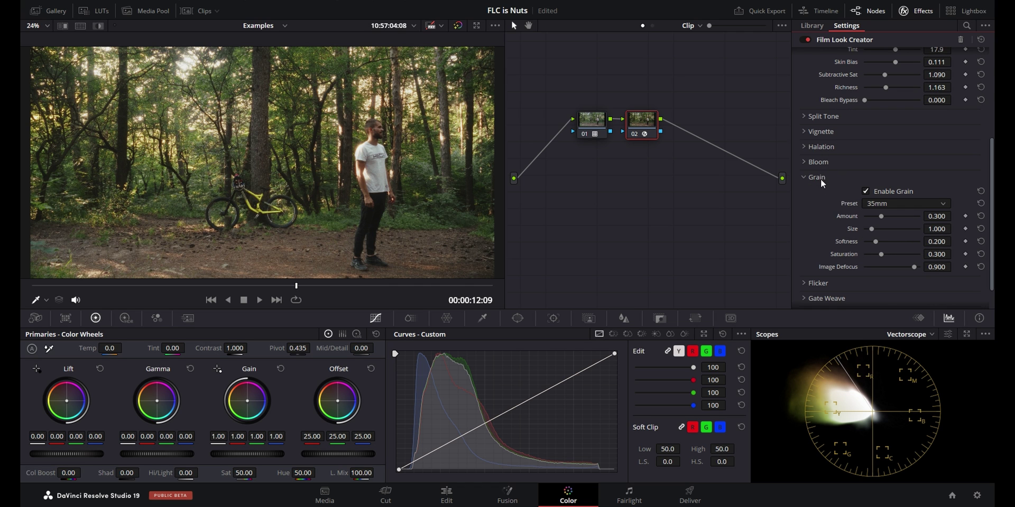
pyautogui.click(805, 147)
pyautogui.scroll(2, 447, 162)
pyautogui.scroll(5, 447, 163)
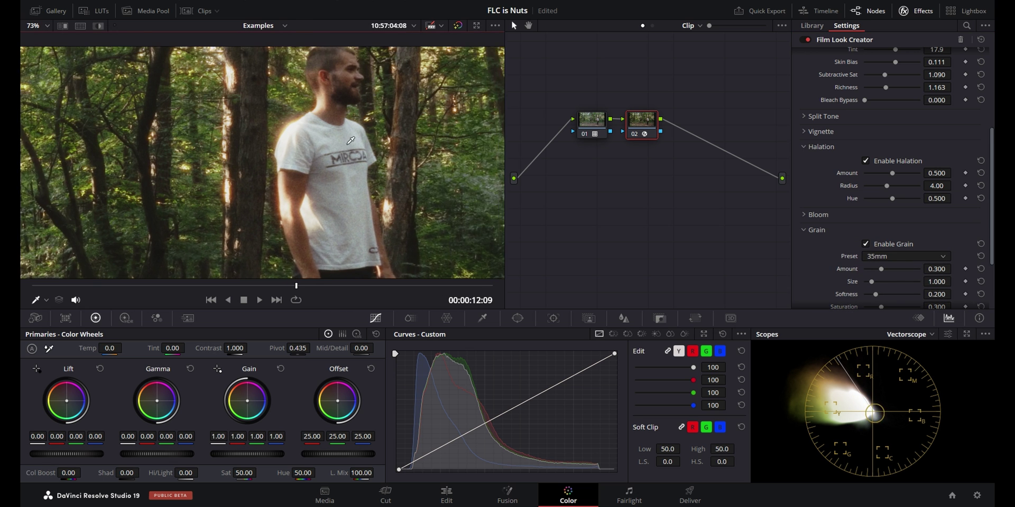
pyautogui.scroll(1, 350, 140)
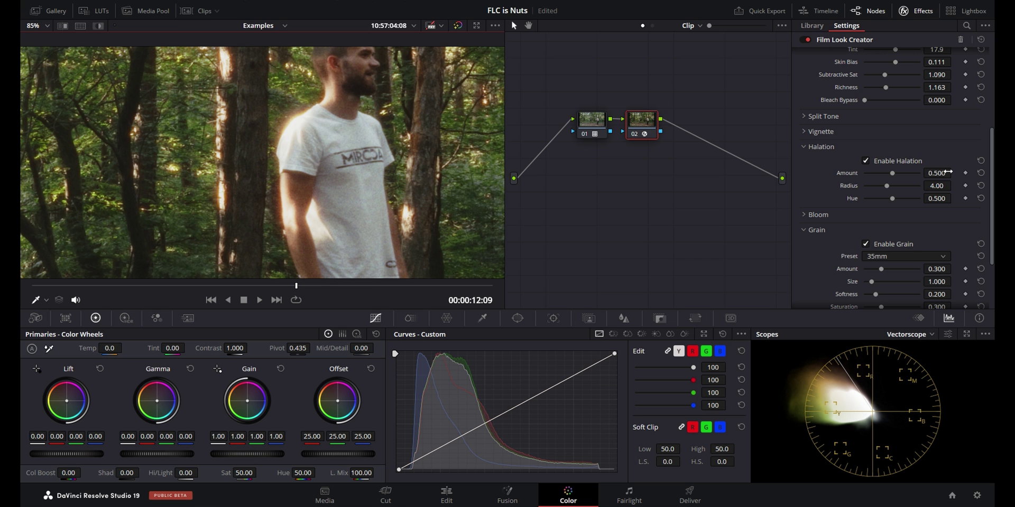
pyautogui.moveTo(948, 172); pyautogui.dragTo(926, 185)
pyautogui.click(865, 160)
pyautogui.click(866, 160)
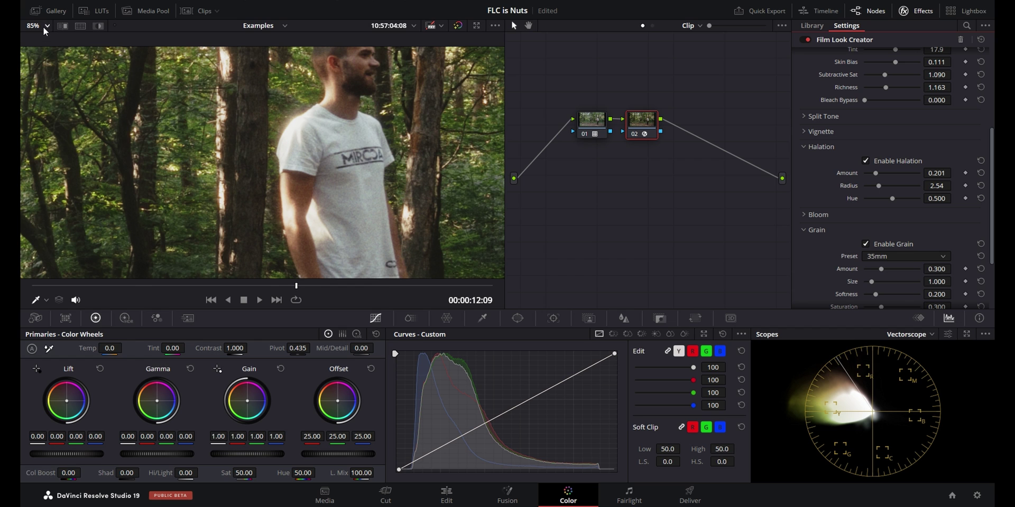
# Set the Bloom Amount to 0.384 on the bike clip and fine-tune it against the man's white shirt
pyautogui.click(803, 215)
pyautogui.moveTo(937, 241); pyautogui.dragTo(905, 241)
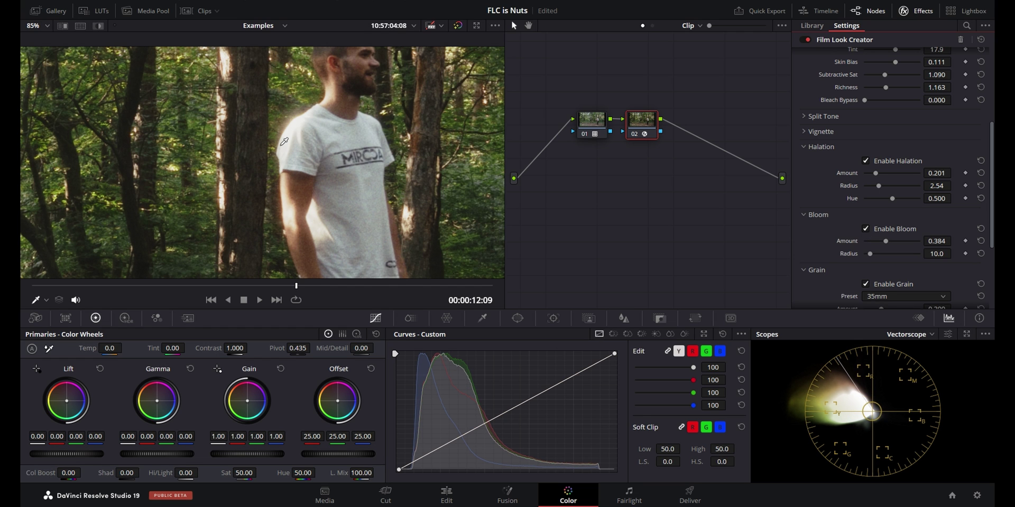
pyautogui.moveTo(937, 241); pyautogui.dragTo(933, 241)
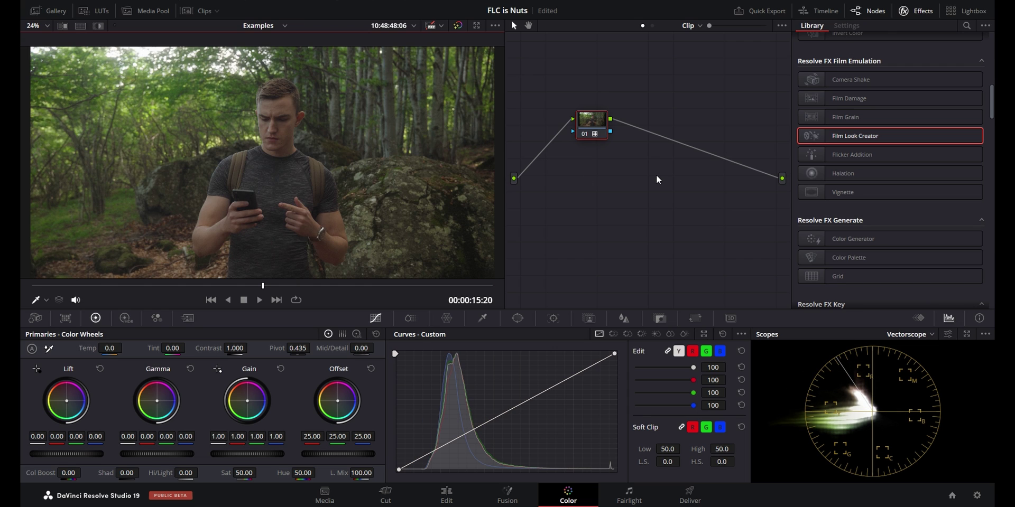
# Compare the clip of the man with the phone with its grade off and on, and add a serial node with Film Look Creator
pyautogui.hotkey('shift', 'd')
pyautogui.hotkey('shift', 'd')
pyautogui.moveTo(891, 137); pyautogui.dragTo(661, 125)
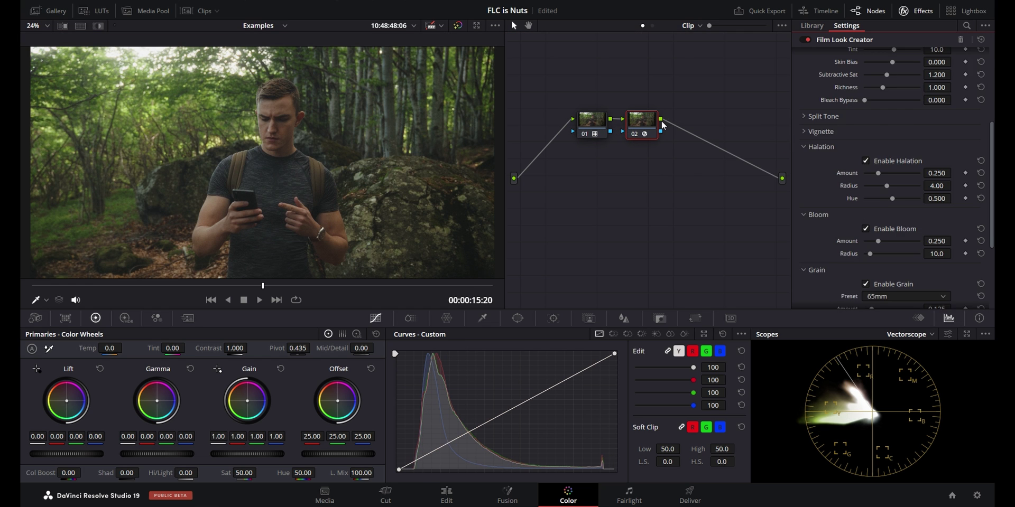
# Set Exposure to 0.43, Contrast 1.326, Highlights 0.713, White Balance 7546, Skin Bias 0.289, Richness 1.131 and Bleach Bypass 0.205 on the phone clip
pyautogui.scroll(5, 908, 157)
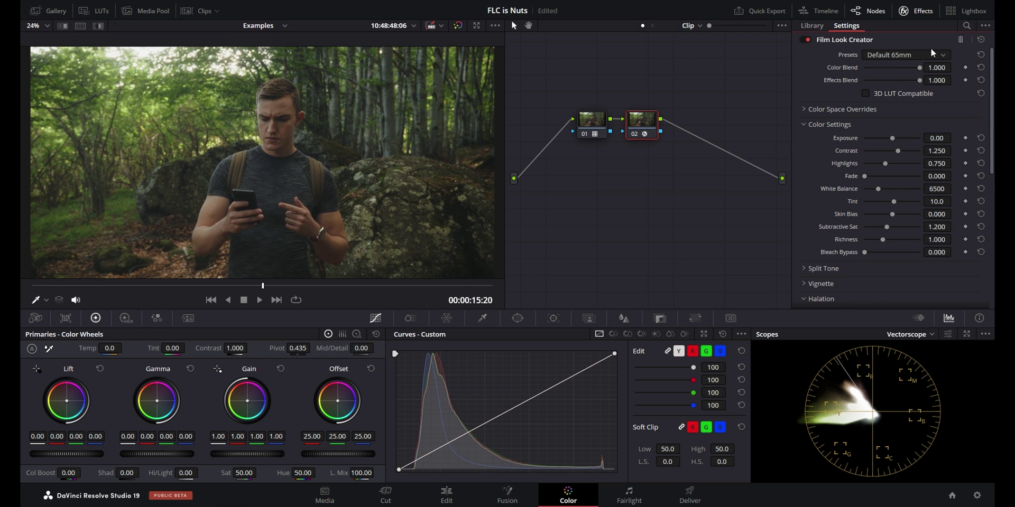
pyautogui.moveTo(932, 139); pyautogui.dragTo(955, 189)
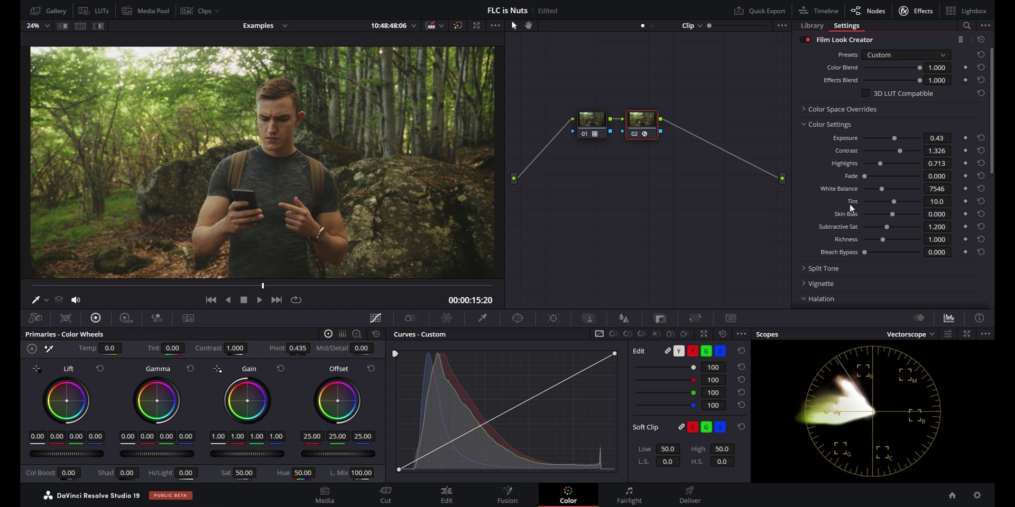
pyautogui.moveTo(954, 214); pyautogui.dragTo(954, 214)
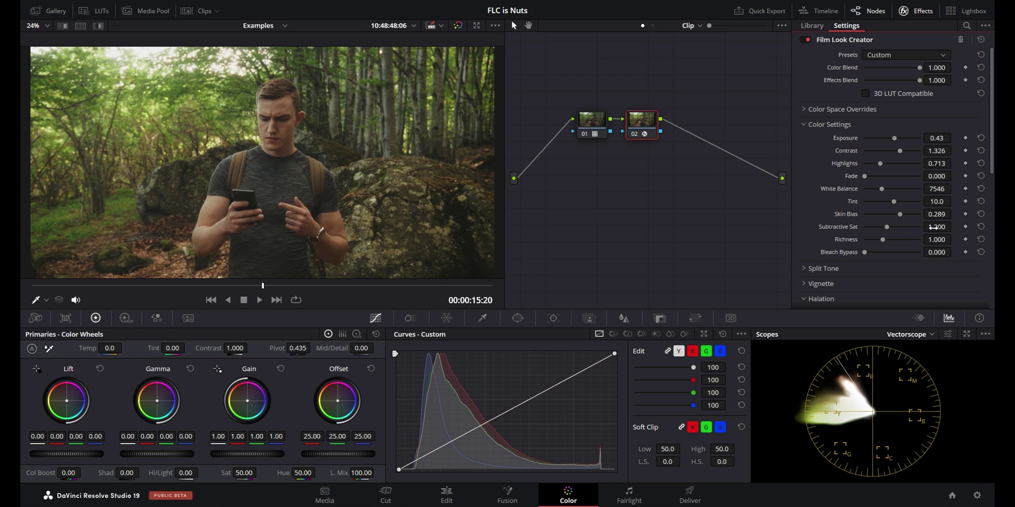
pyautogui.moveTo(935, 240)
pyautogui.mouseDown()
pyautogui.moveTo(946, 252)
pyautogui.moveTo(924, 254)
pyautogui.mouseUp()
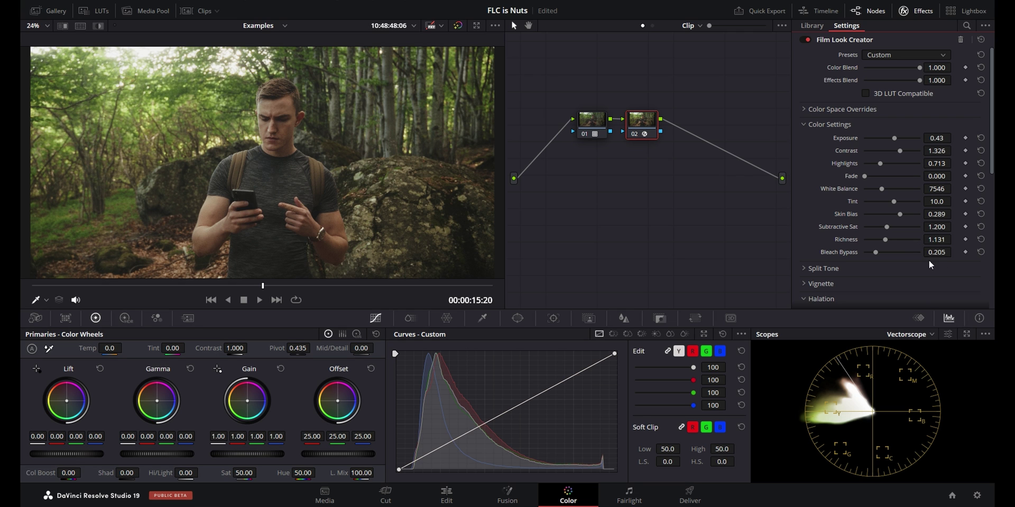
# Set the Bloom Amount to 0.444 and Radius to 19.1 on the phone clip, compare bloom off and on, and inspect the image up close
pyautogui.scroll(-3, 808, 221)
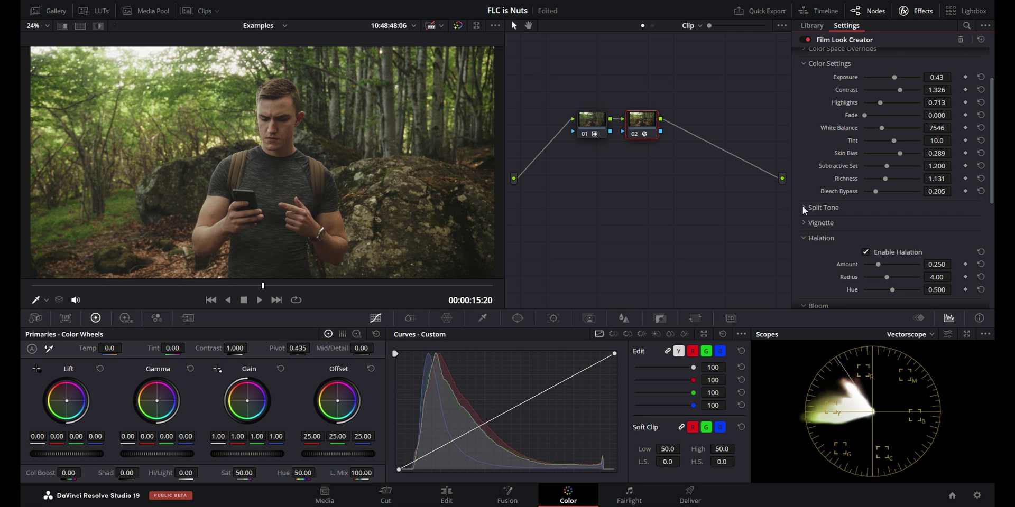
pyautogui.scroll(-2, 808, 224)
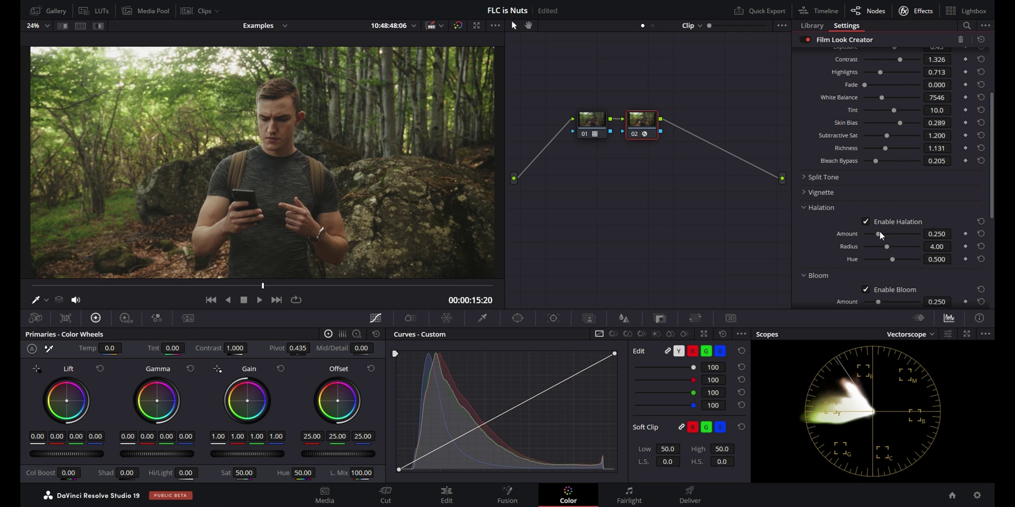
pyautogui.click(821, 208)
pyautogui.moveTo(954, 249)
pyautogui.mouseDown()
pyautogui.moveTo(940, 249)
pyautogui.moveTo(963, 262)
pyautogui.mouseUp()
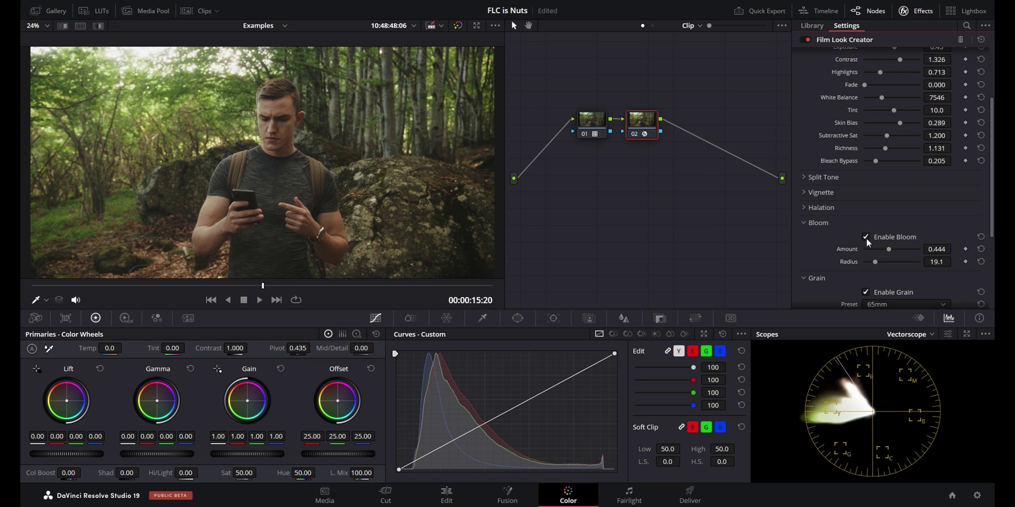
pyautogui.click(866, 237)
pyautogui.click(866, 237)
pyautogui.scroll(-3, 914, 215)
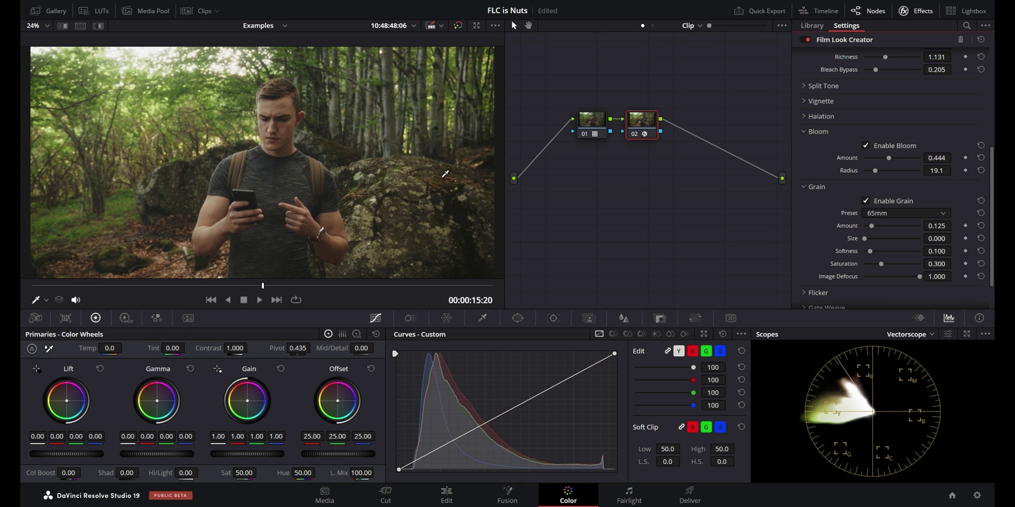
pyautogui.scroll(3, 321, 209)
pyautogui.scroll(2, 315, 207)
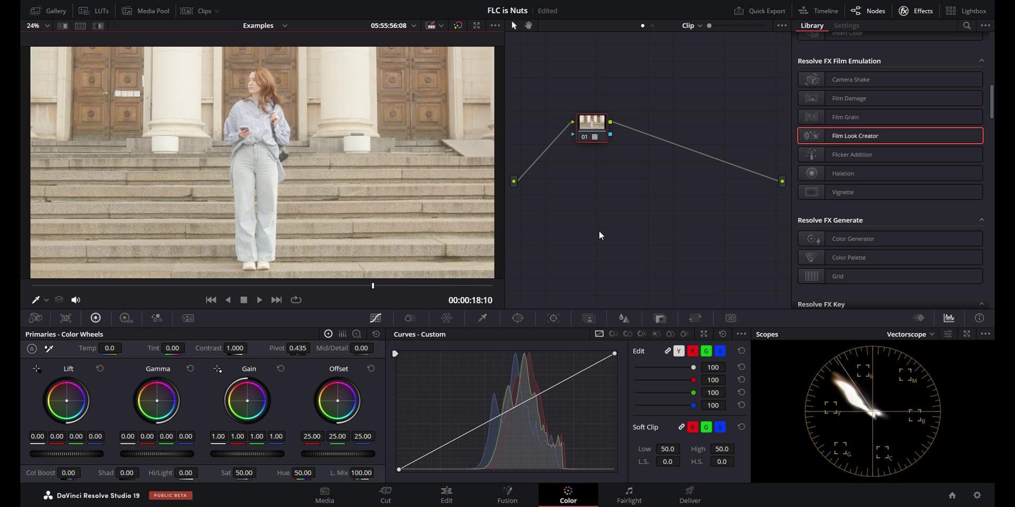
# Compare node 01 off and on for the woman on the steps, and add a serial Film Look Creator node with the Default 35mm preset
pyautogui.hotkey('ctrl', 'd')
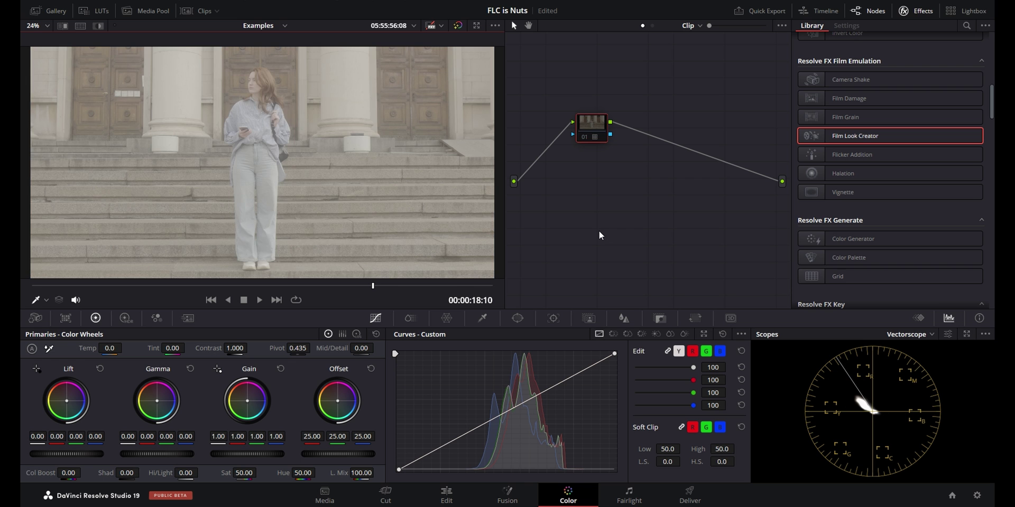
pyautogui.hotkey('ctrl', 'd')
pyautogui.hotkey('alt', 's')
pyautogui.moveTo(871, 134); pyautogui.dragTo(641, 126)
pyautogui.click(887, 54)
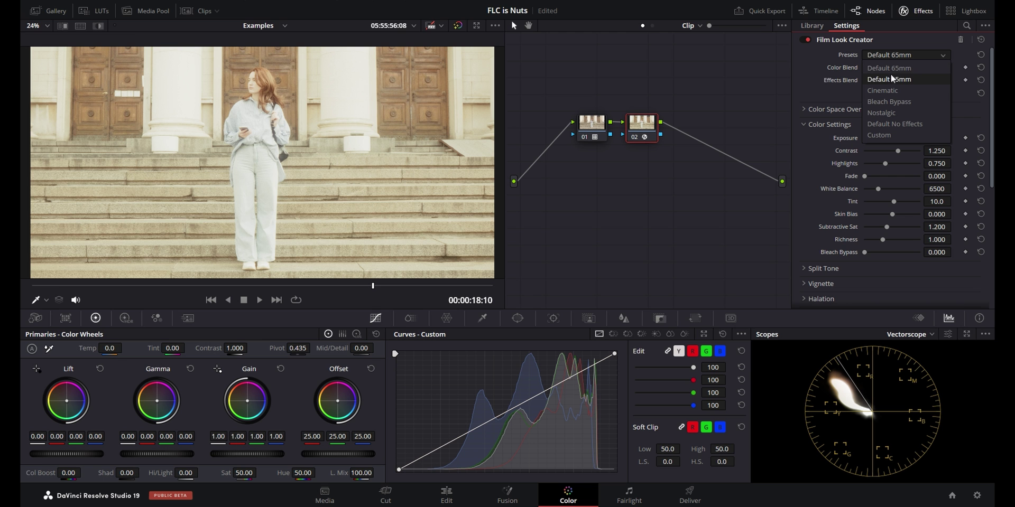
pyautogui.click(899, 78)
# Set Exposure to -1.50, White Balance to 5894, Subtractive Sat to 1.711 and Richness to 1.075 on the clip of the woman on the steps
pyautogui.moveTo(937, 138); pyautogui.dragTo(888, 138)
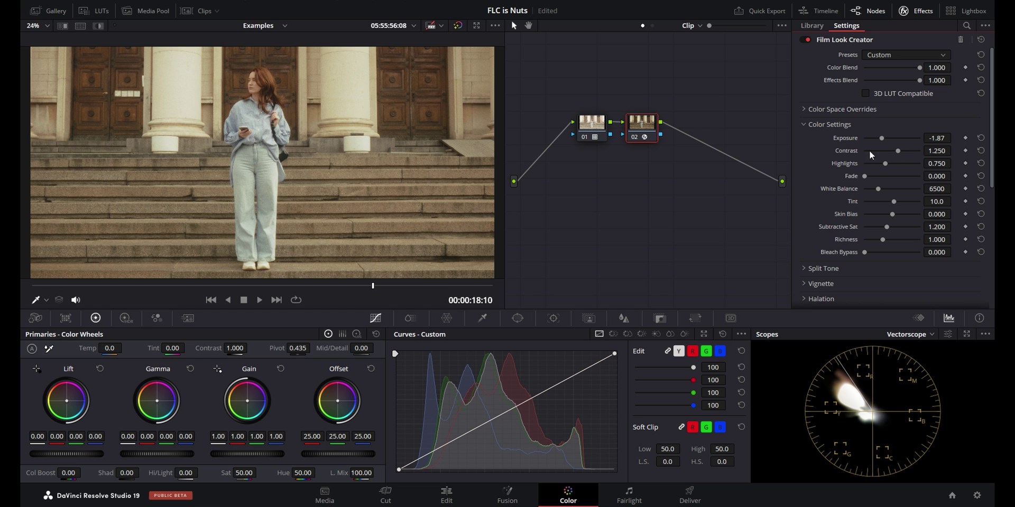
pyautogui.moveTo(954, 189); pyautogui.dragTo(938, 189)
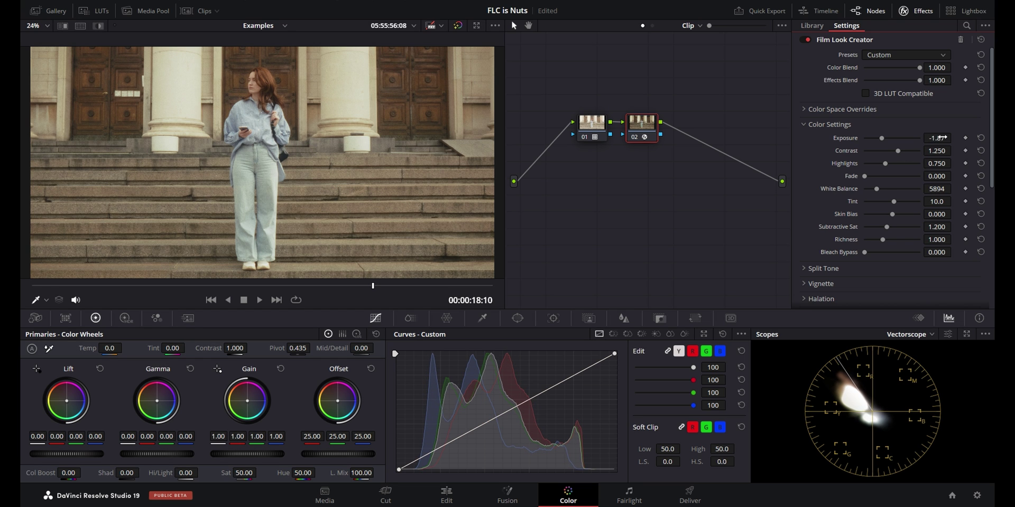
pyautogui.moveTo(944, 138); pyautogui.dragTo(954, 138)
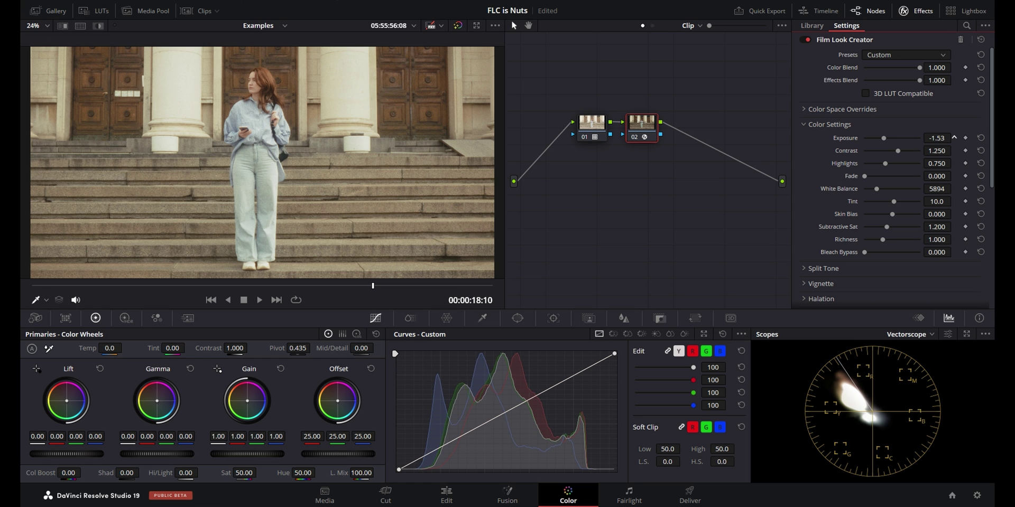
pyautogui.moveTo(954, 138); pyautogui.dragTo(955, 138)
pyautogui.moveTo(954, 226); pyautogui.dragTo(954, 239)
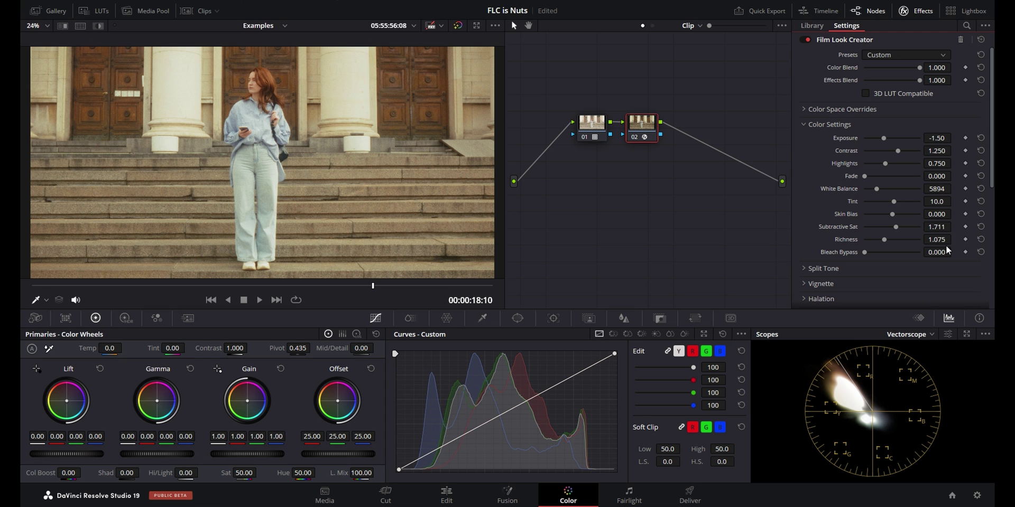
# Compare halation off and on up close on the clip of the woman on the steps, and set the Halation Amount to 0.258
pyautogui.scroll(-3, 811, 220)
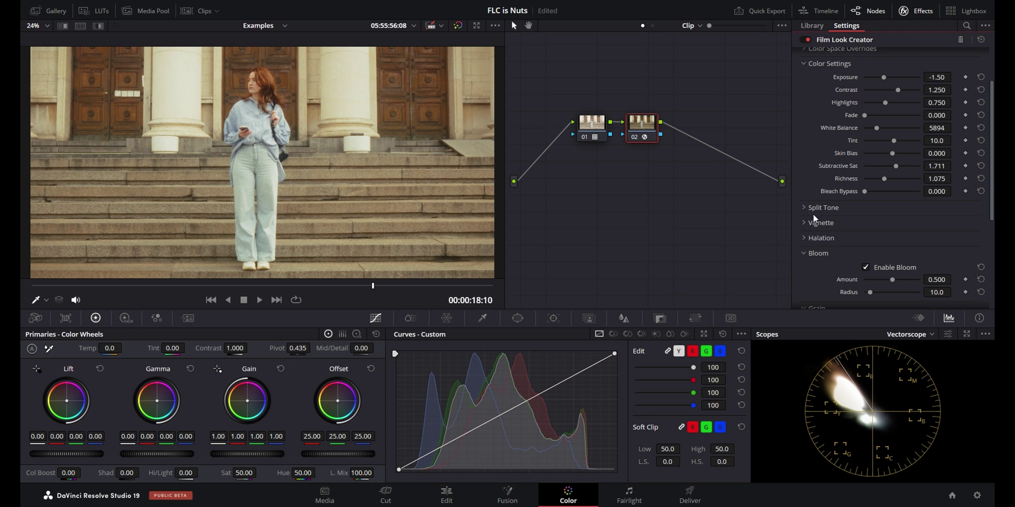
pyautogui.scroll(-1, 864, 227)
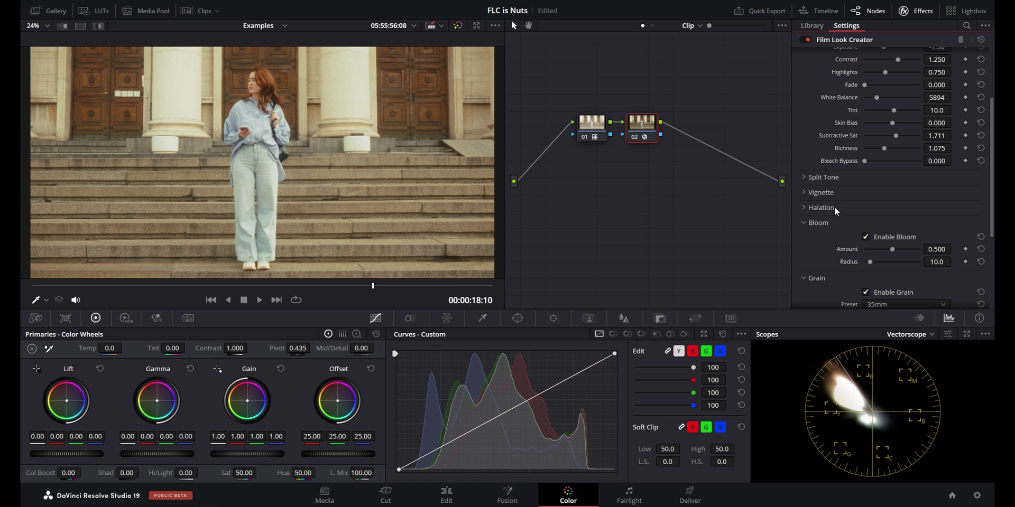
pyautogui.scroll(5, 302, 189)
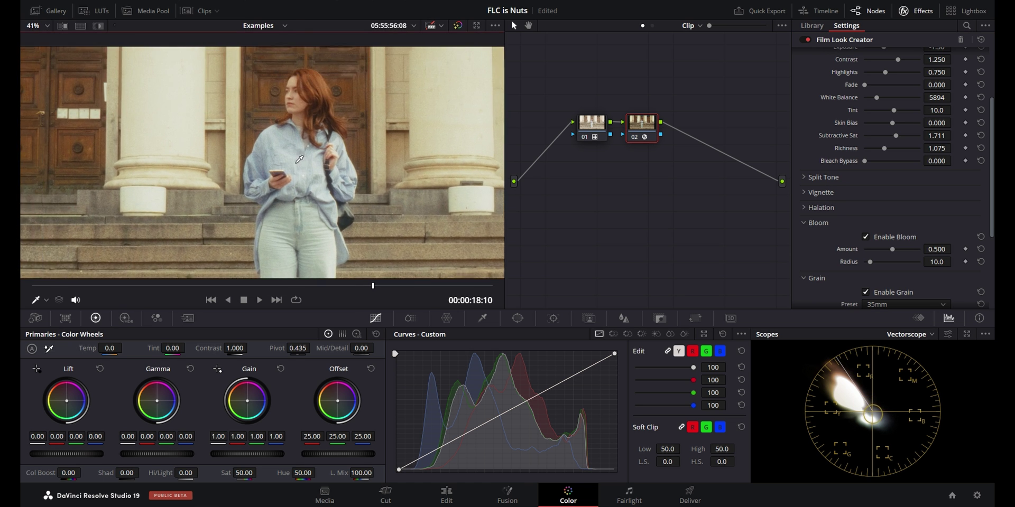
pyautogui.scroll(5, 302, 189)
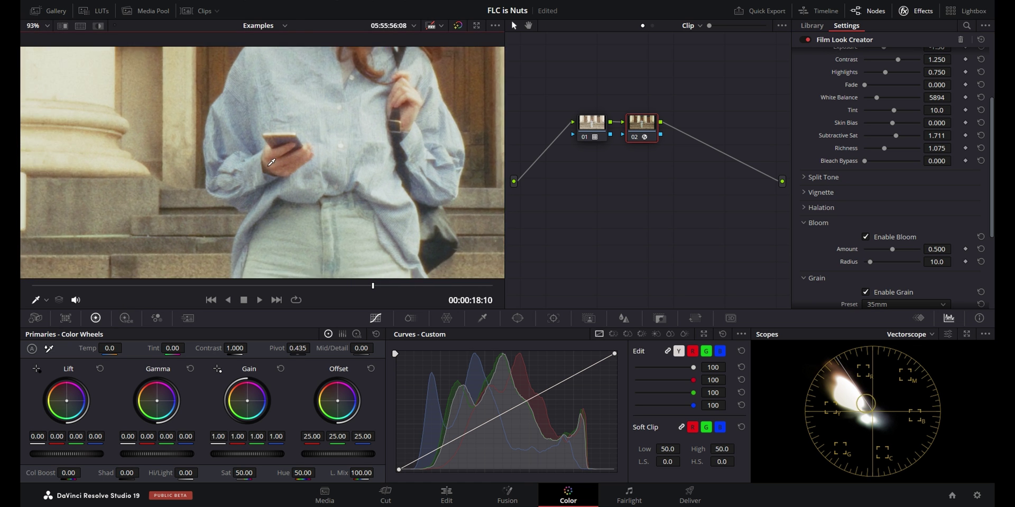
pyautogui.click(824, 208)
pyautogui.click(866, 222)
pyautogui.click(865, 223)
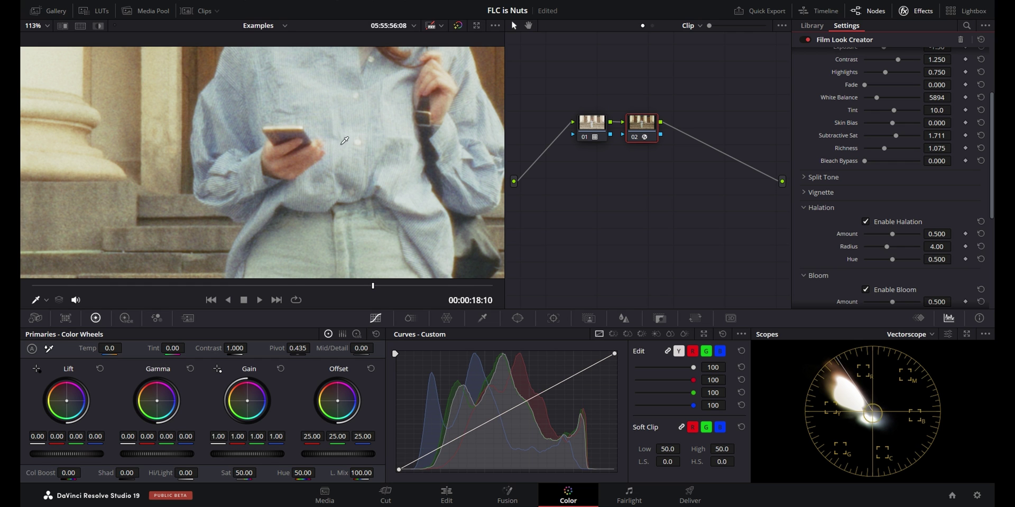
pyautogui.moveTo(944, 237); pyautogui.dragTo(922, 237)
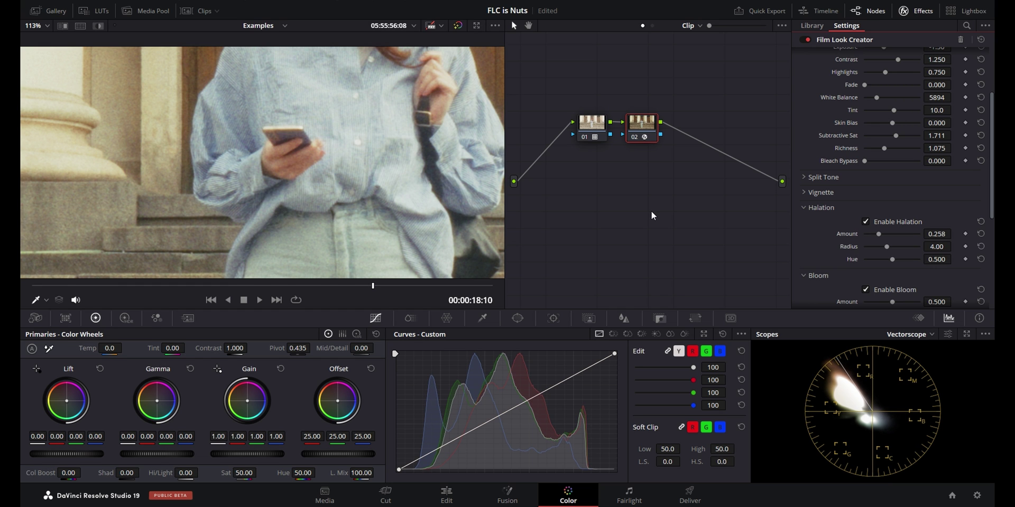
# Compare bloom off and on up close on the clip of the woman on the steps, and return to the full frame
pyautogui.scroll(-2, 912, 278)
pyautogui.click(866, 228)
pyautogui.click(866, 228)
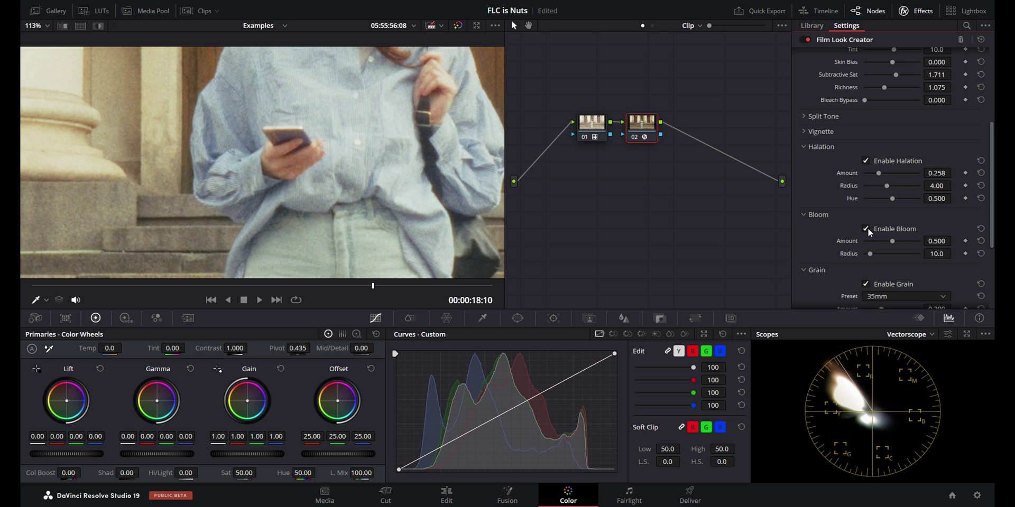
pyautogui.hotkey('shift', 'z')
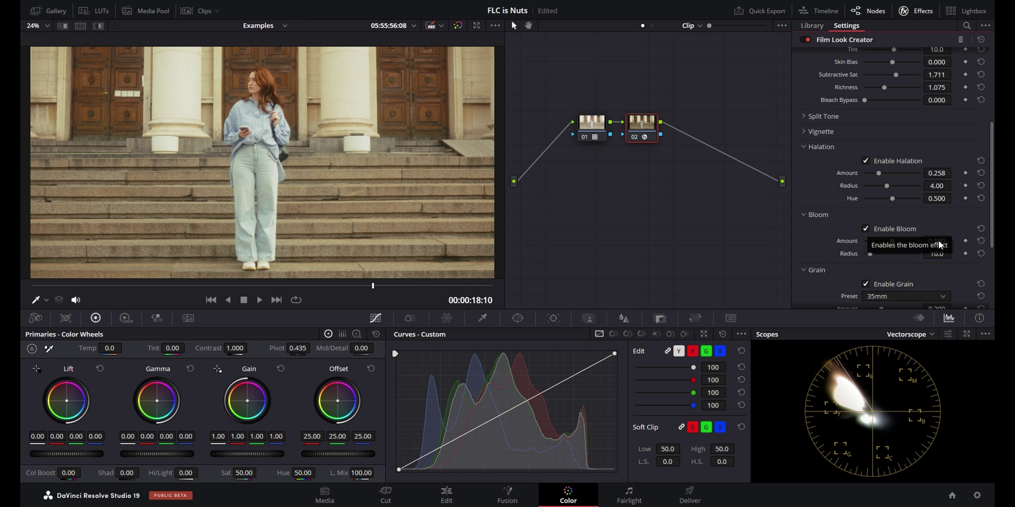
# Try the 65mm and 16mm grain presets while inspecting the woman's trousers and the stone steps up close
pyautogui.scroll(-3, 933, 238)
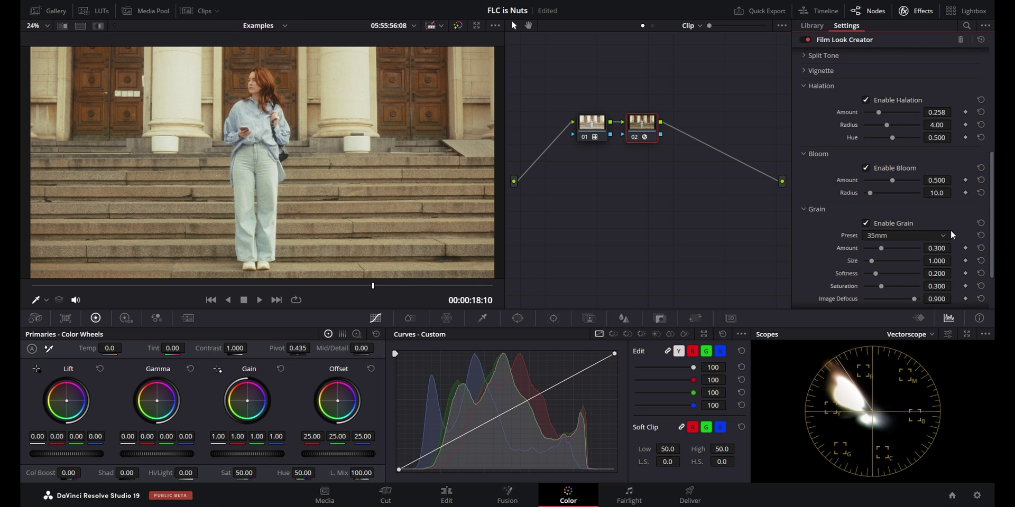
pyautogui.scroll(5, 334, 83)
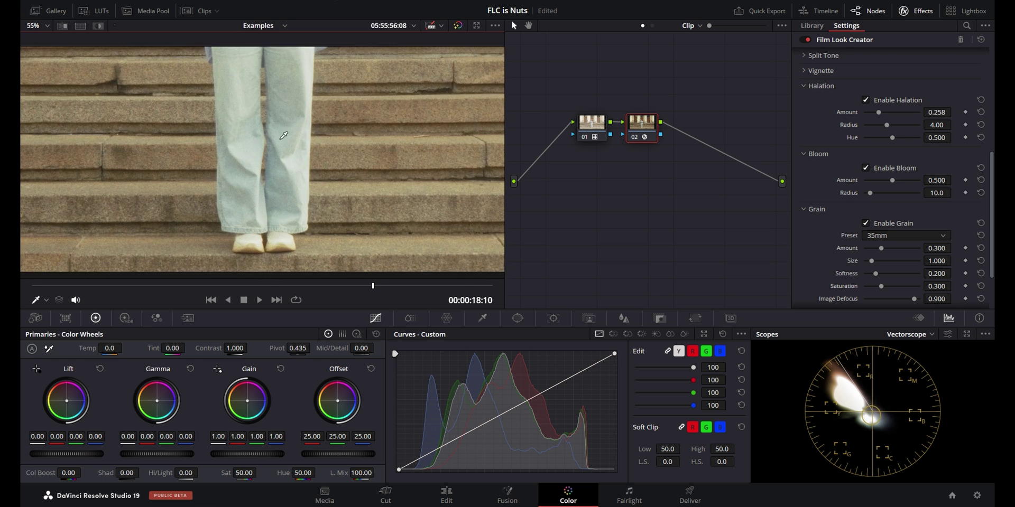
pyautogui.scroll(4, 334, 83)
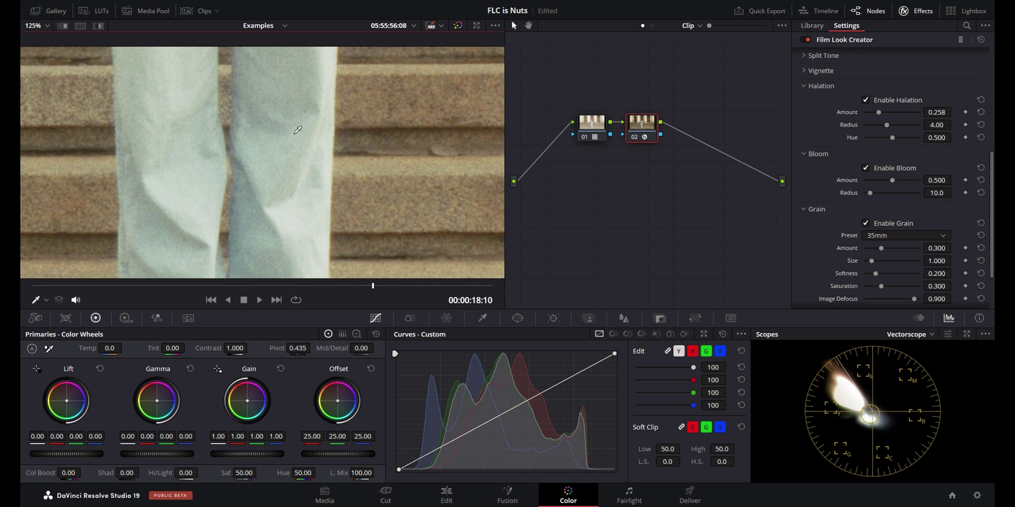
pyautogui.click(899, 235)
pyautogui.click(890, 251)
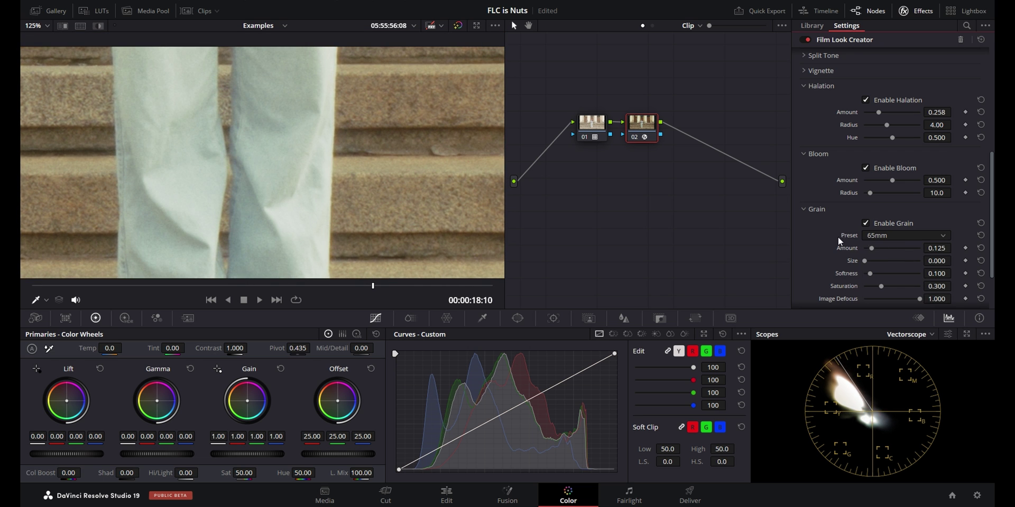
pyautogui.click(884, 237)
pyautogui.click(884, 243)
pyautogui.click(885, 236)
pyautogui.click(888, 274)
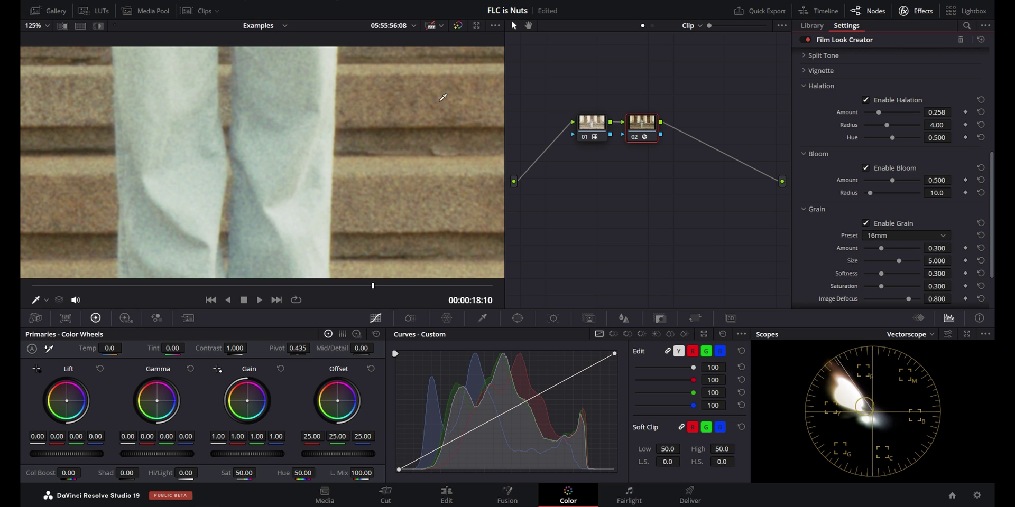
# Try the 8mm grain preset up close and on the full frame, and set the grain preset back to 35mm
pyautogui.click(885, 236)
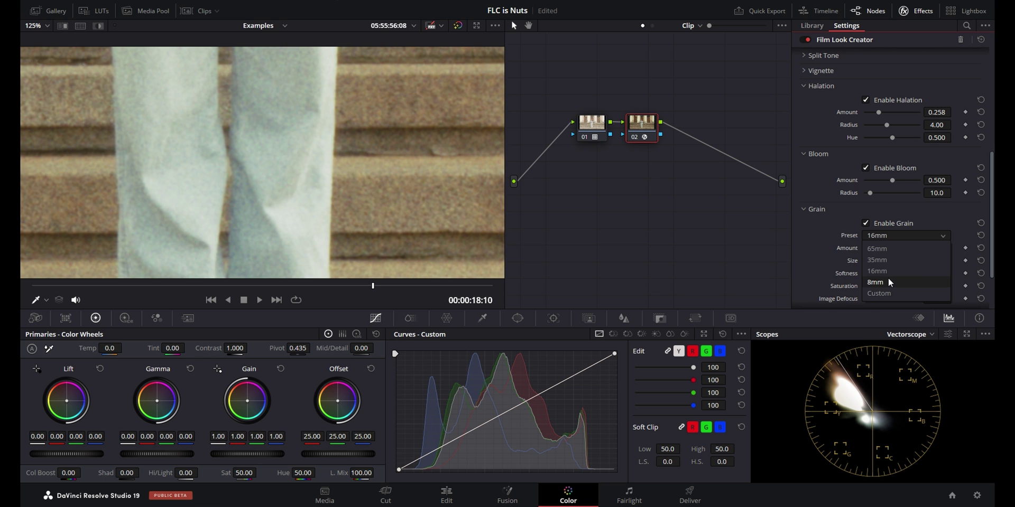
pyautogui.click(888, 280)
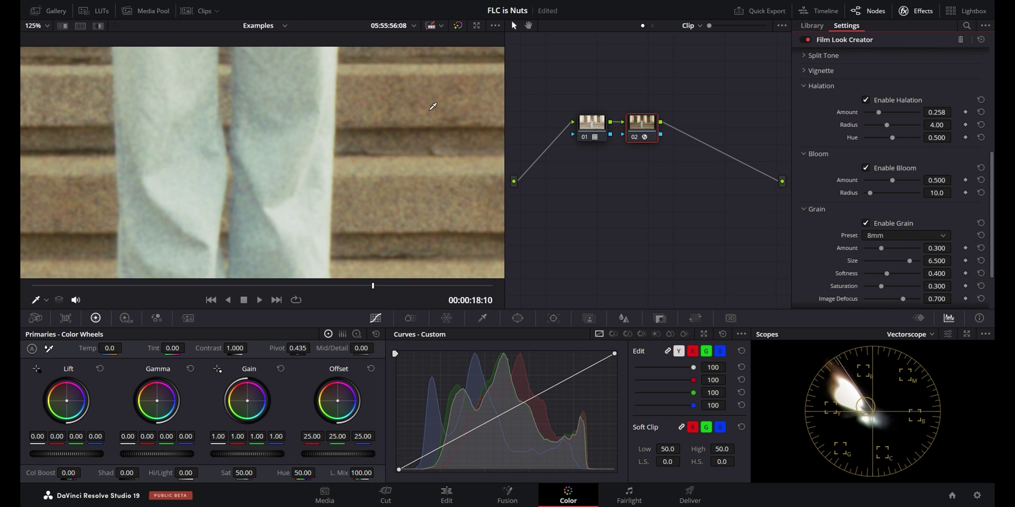
pyautogui.hotkey('shift', 'z')
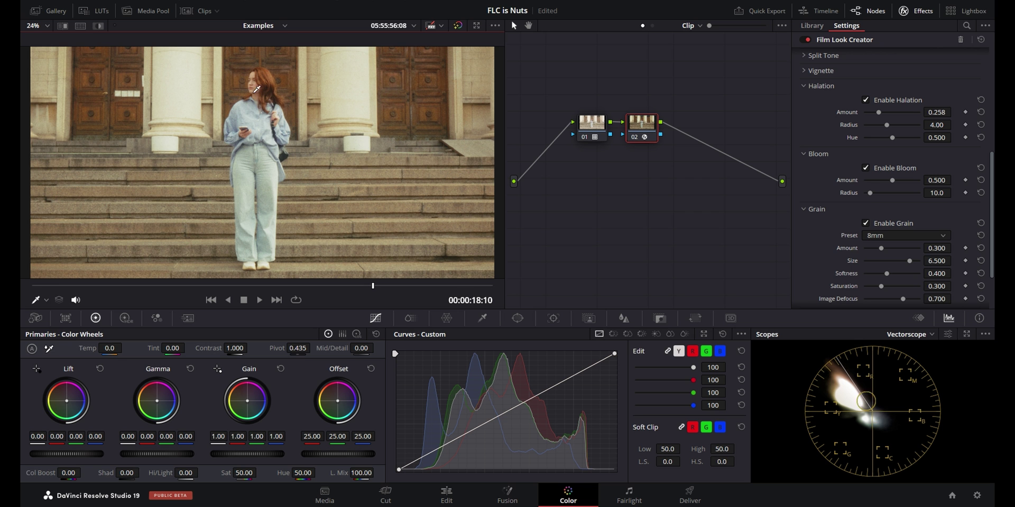
pyautogui.click(919, 238)
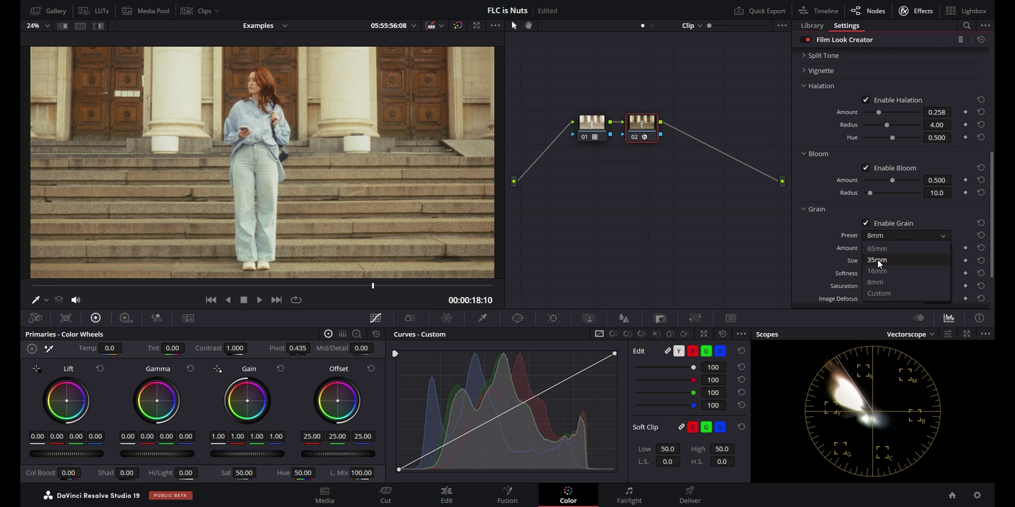
pyautogui.click(877, 259)
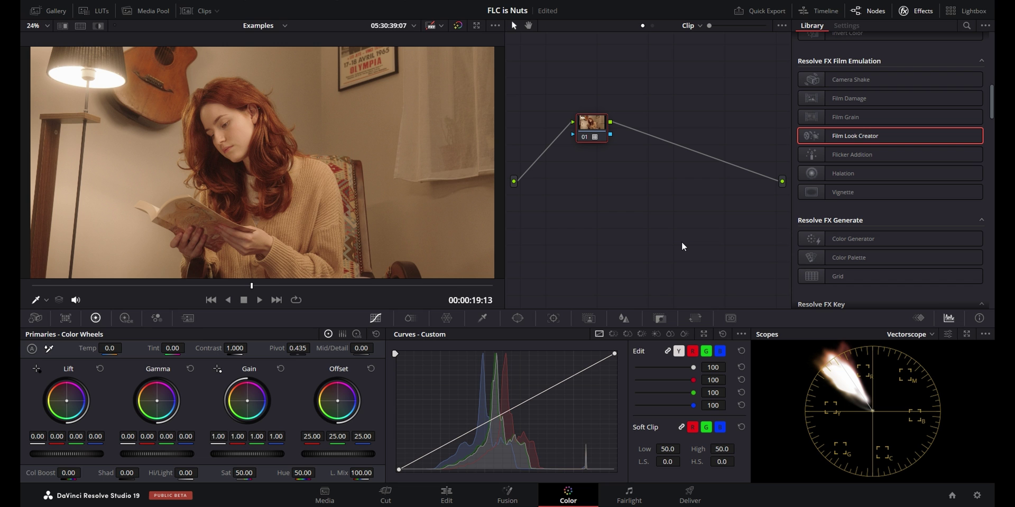
# Compare node 01 off and on for the clip of the woman reading, and add a serial node with Film Look Creator
pyautogui.hotkey('ctrl', 'd')
pyautogui.hotkey('ctrl', 'd')
pyautogui.hotkey('alt', 's')
pyautogui.moveTo(859, 135); pyautogui.dragTo(641, 126)
pyautogui.scroll(5, 871, 170)
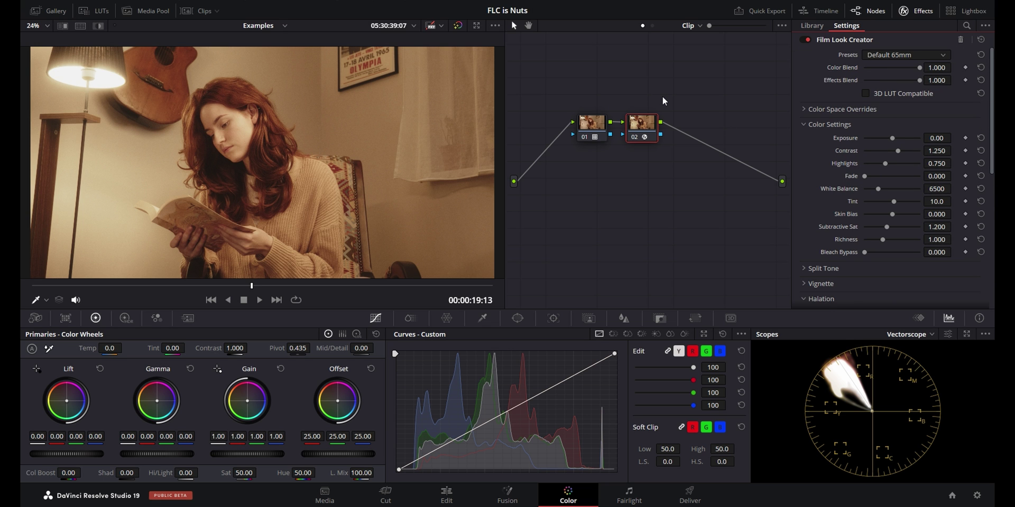
# Compare the new Film Look Creator node off and on, and apply the Default 35mm preset to the clip of the woman reading
pyautogui.hotkey('ctrl', 'd')
pyautogui.hotkey('ctrl', 'd')
pyautogui.click(893, 55)
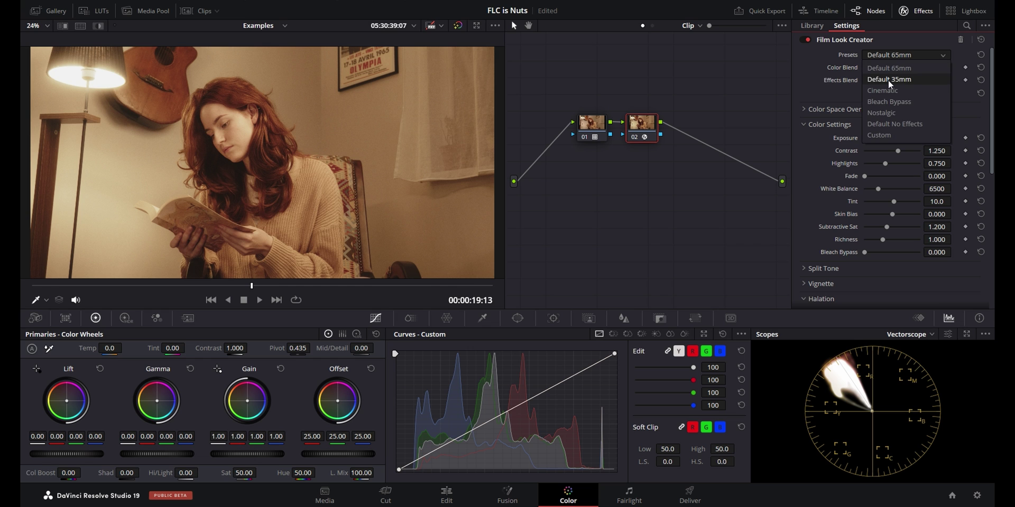
pyautogui.click(887, 79)
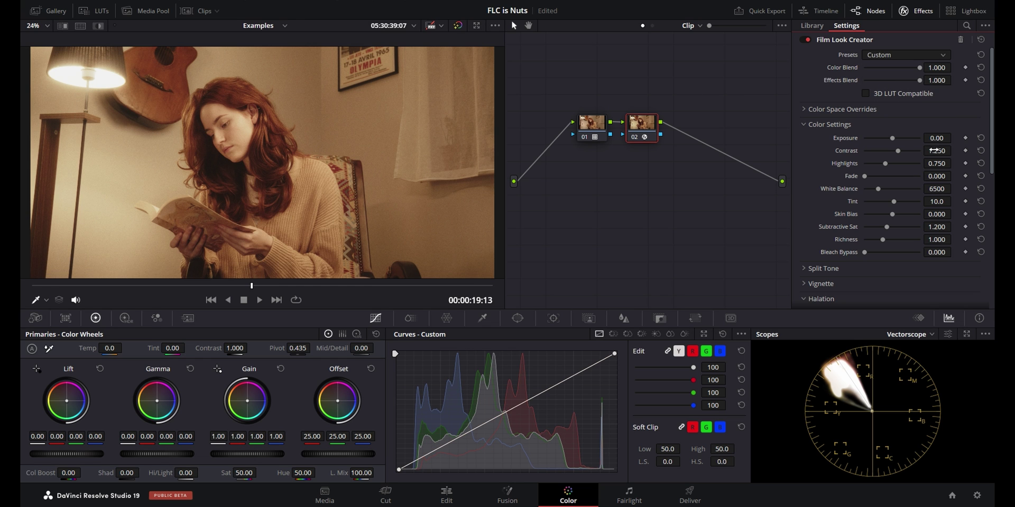
# Set Contrast to 1.317, Highlights 0.673, White Balance 5433, Subtractive Sat 1.284 and Richness 1.127 on the clip of the woman reading
pyautogui.moveTo(954, 150)
pyautogui.mouseDown()
pyautogui.moveTo(944, 164)
pyautogui.moveTo(954, 163)
pyautogui.mouseUp()
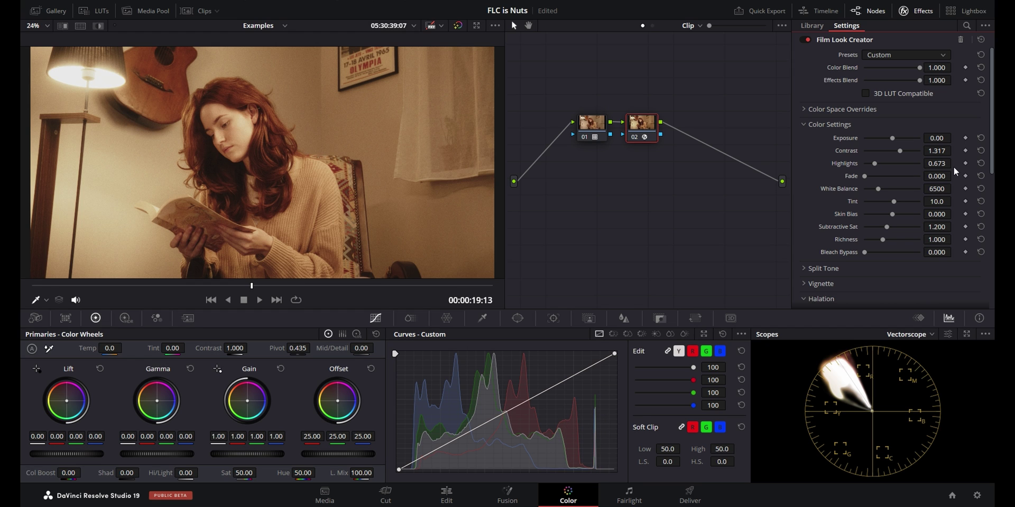
pyautogui.moveTo(954, 188); pyautogui.dragTo(940, 189)
pyautogui.moveTo(954, 226)
pyautogui.mouseDown()
pyautogui.moveTo(954, 239)
pyautogui.moveTo(954, 226)
pyautogui.mouseUp()
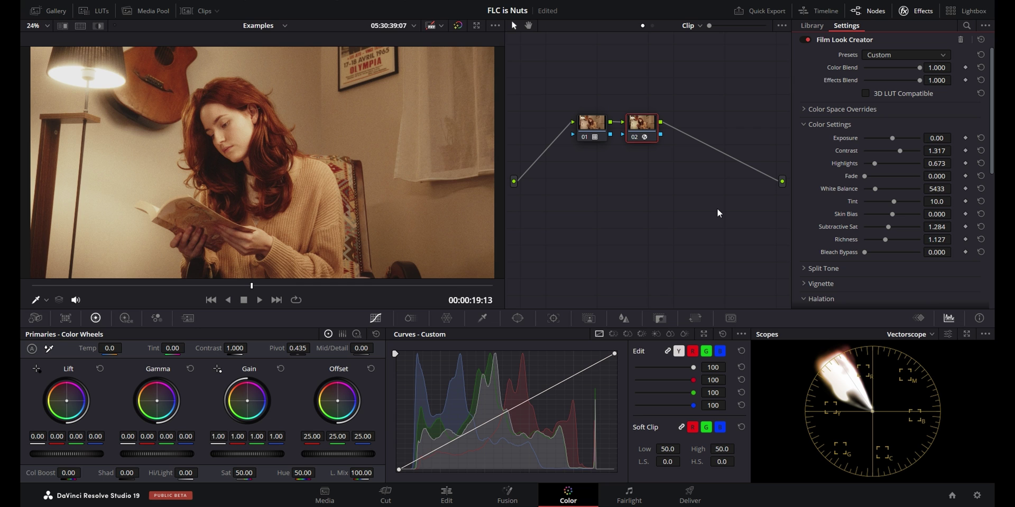
# Compare node 02 off and on for the clip of the woman reading, and review its film effect settings
pyautogui.hotkey('ctrl', 'd')
pyautogui.hotkey('ctrl', 'd')
pyautogui.scroll(-6, 830, 172)
pyautogui.scroll(5, 833, 173)
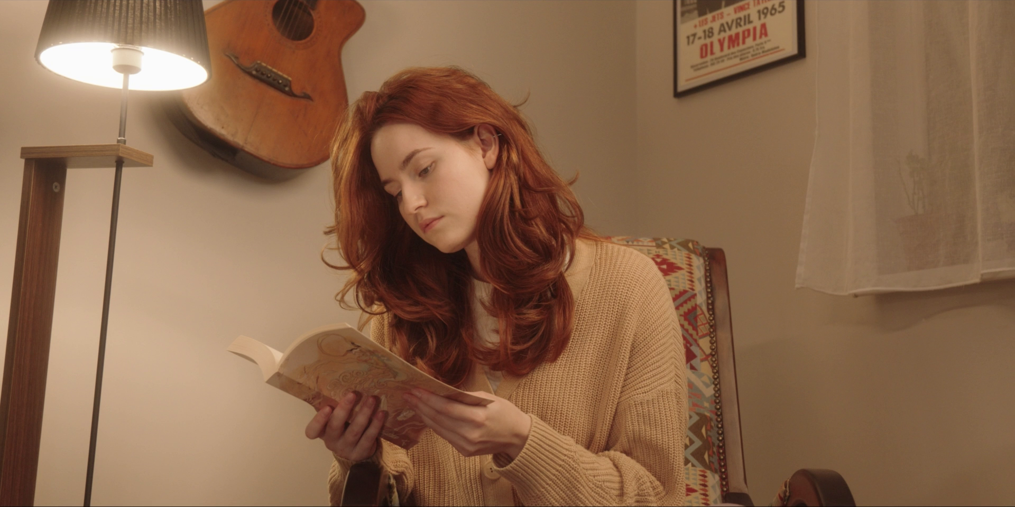